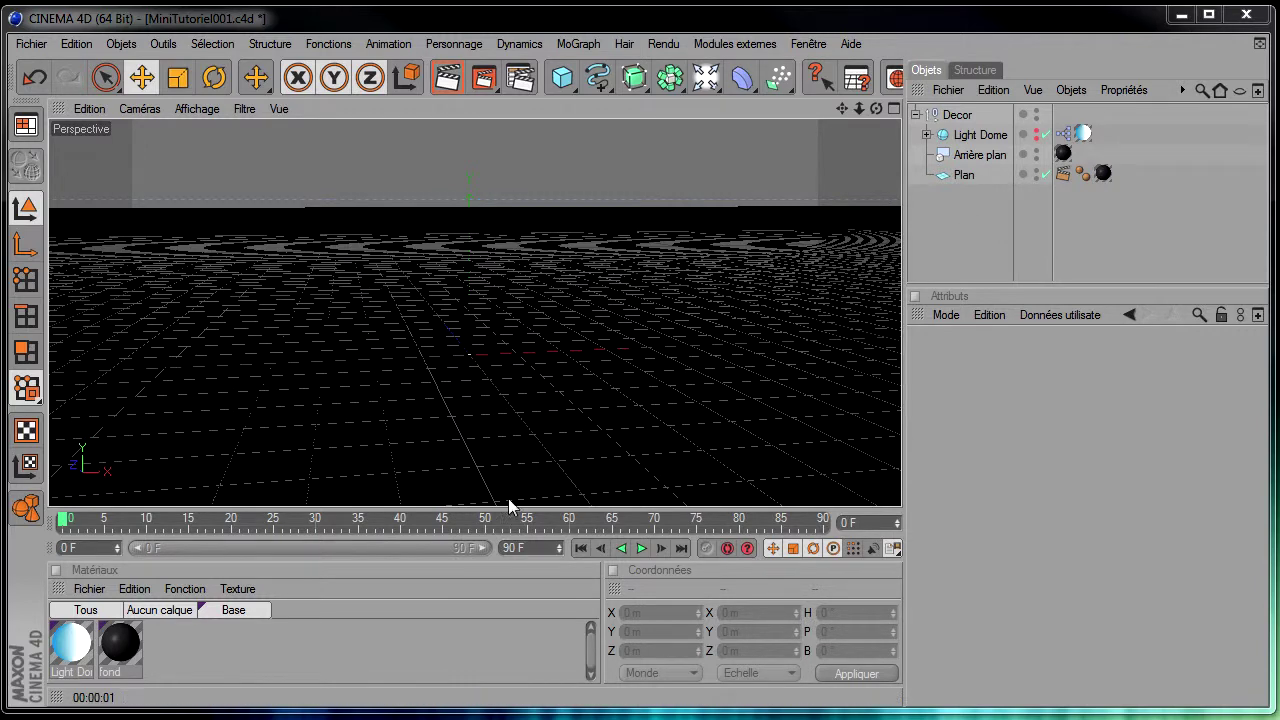
- Examine the objects in the Decor group and the Light Dome and fond materials, and render the empty scene
left_click(955, 174)
left_click(978, 155)
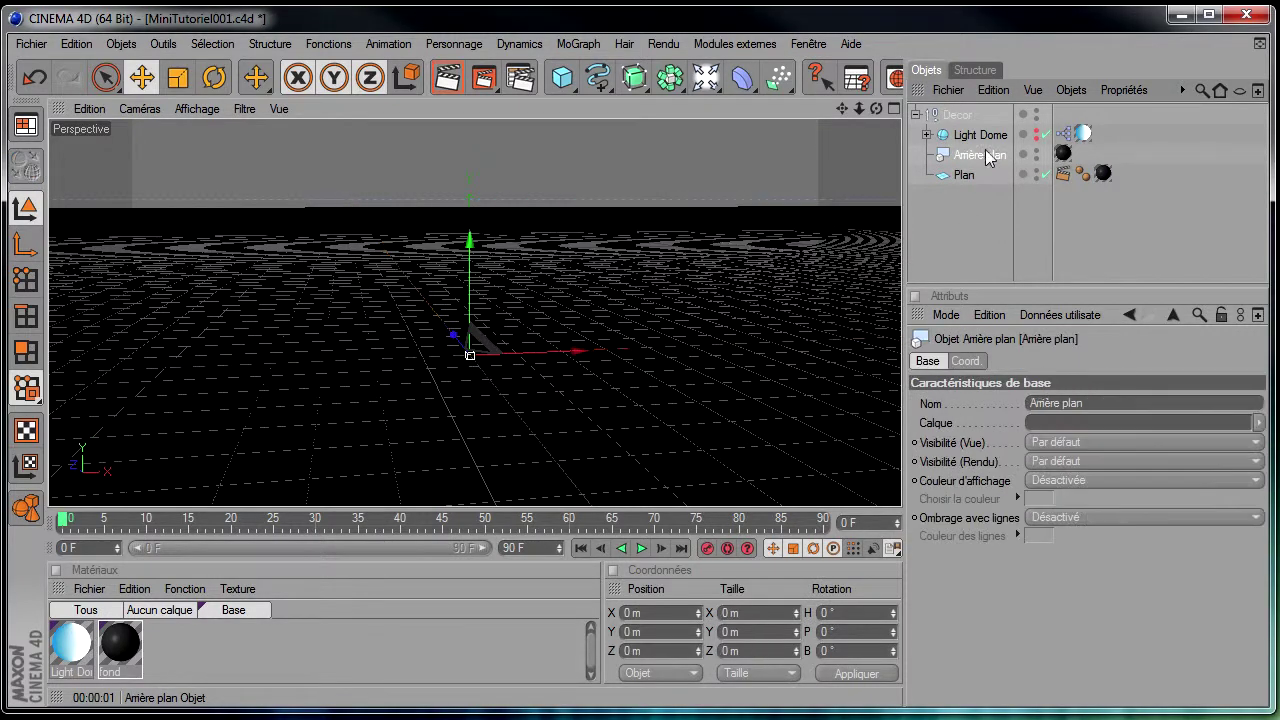
left_click(985, 137)
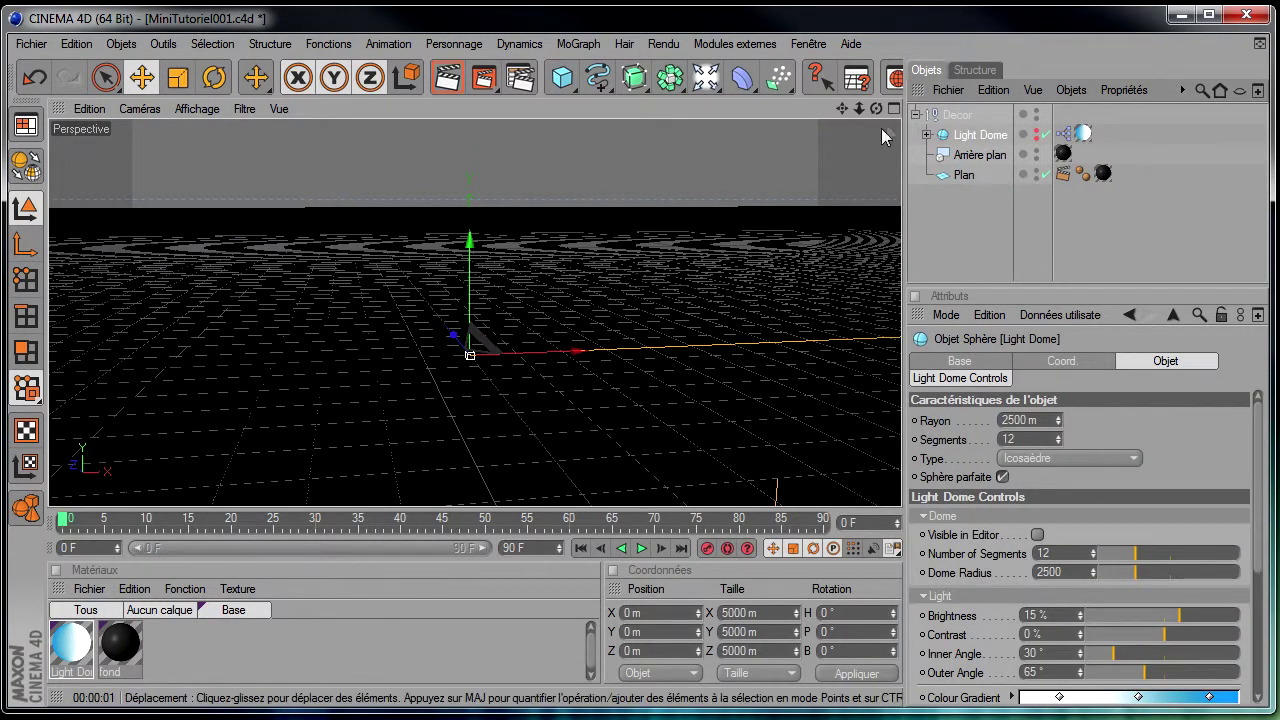
left_click(915, 115)
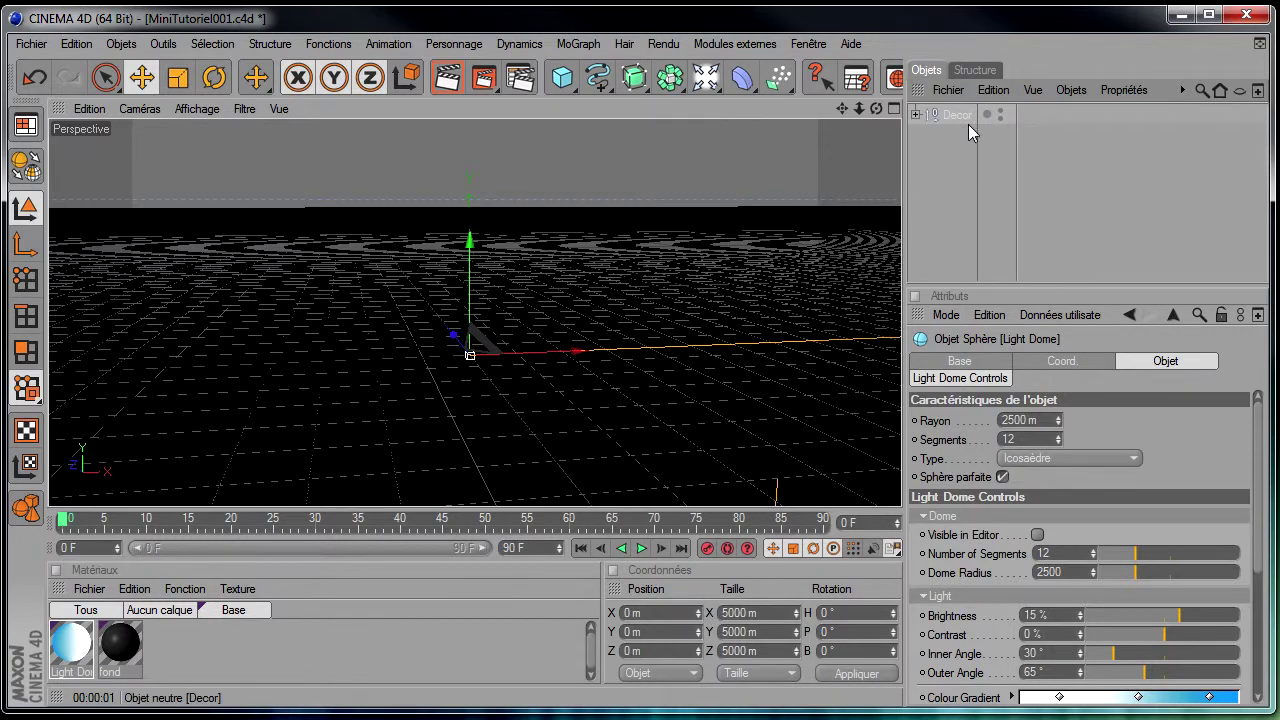
left_click(938, 180)
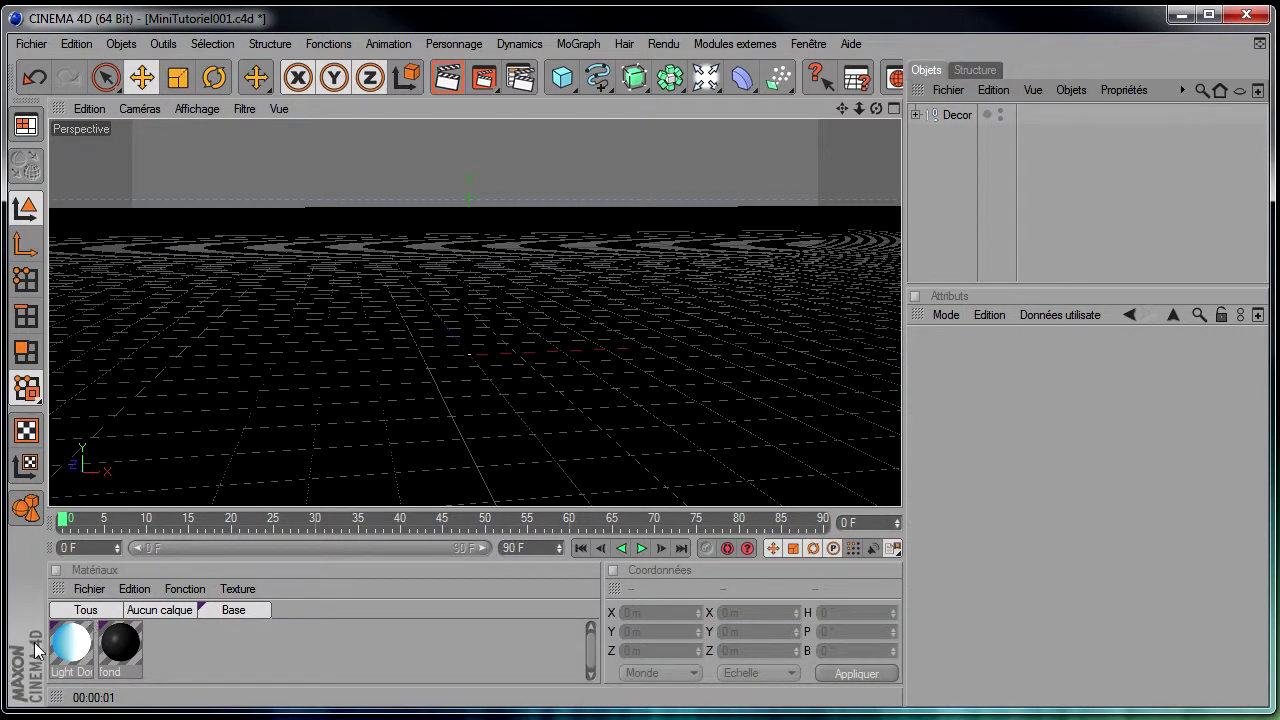
left_click(78, 650)
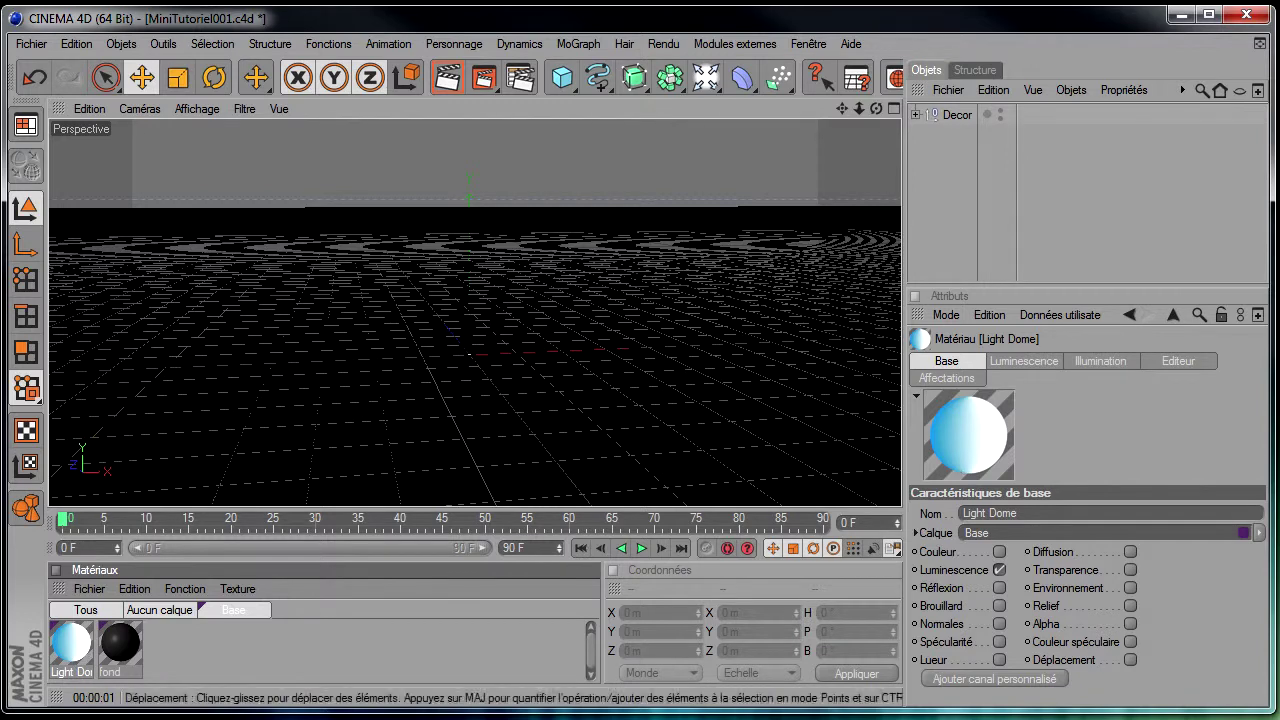
left_click(119, 650)
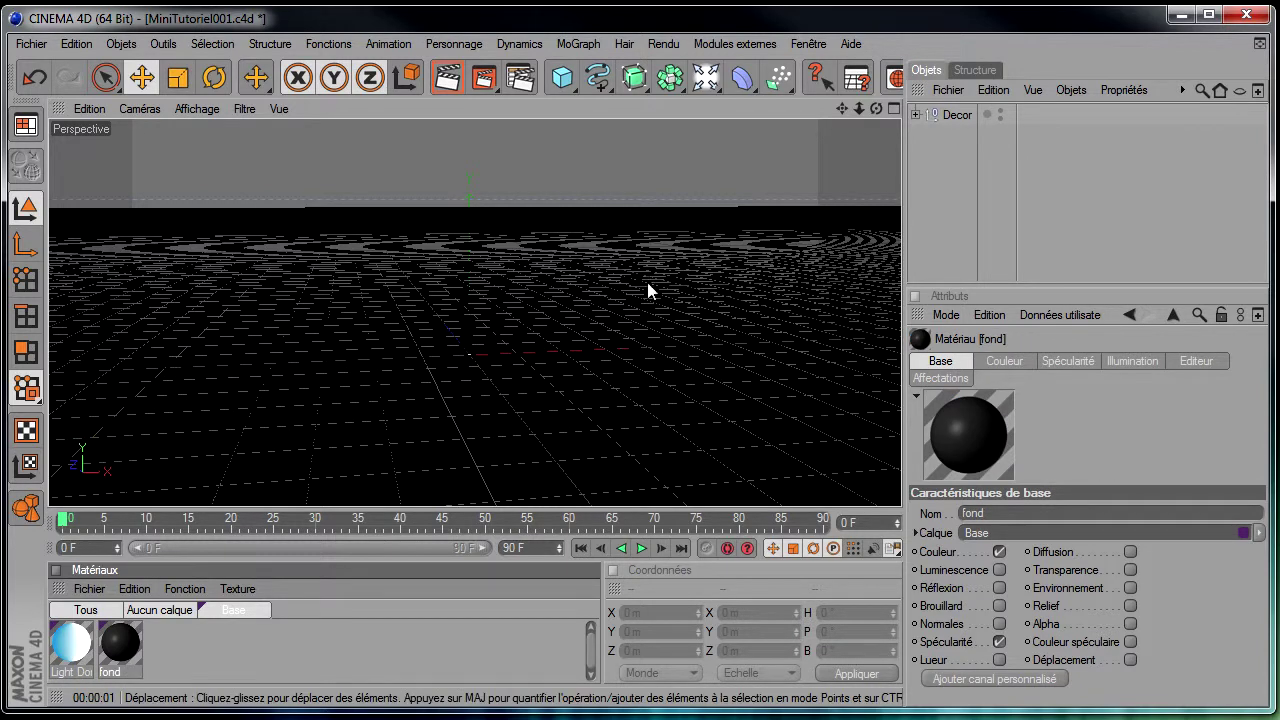
left_click(447, 77)
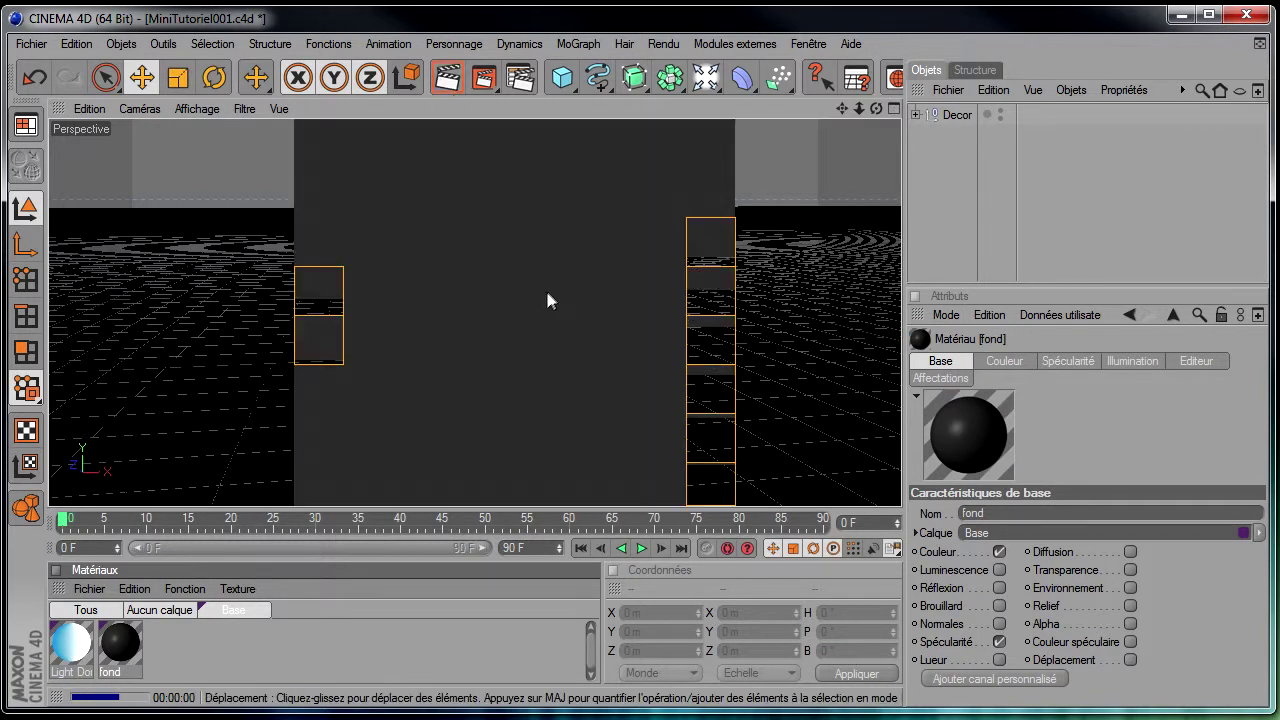
- Show only materials without a layer, and add a MoGraph text object with centred alignment
left_click(78, 610)
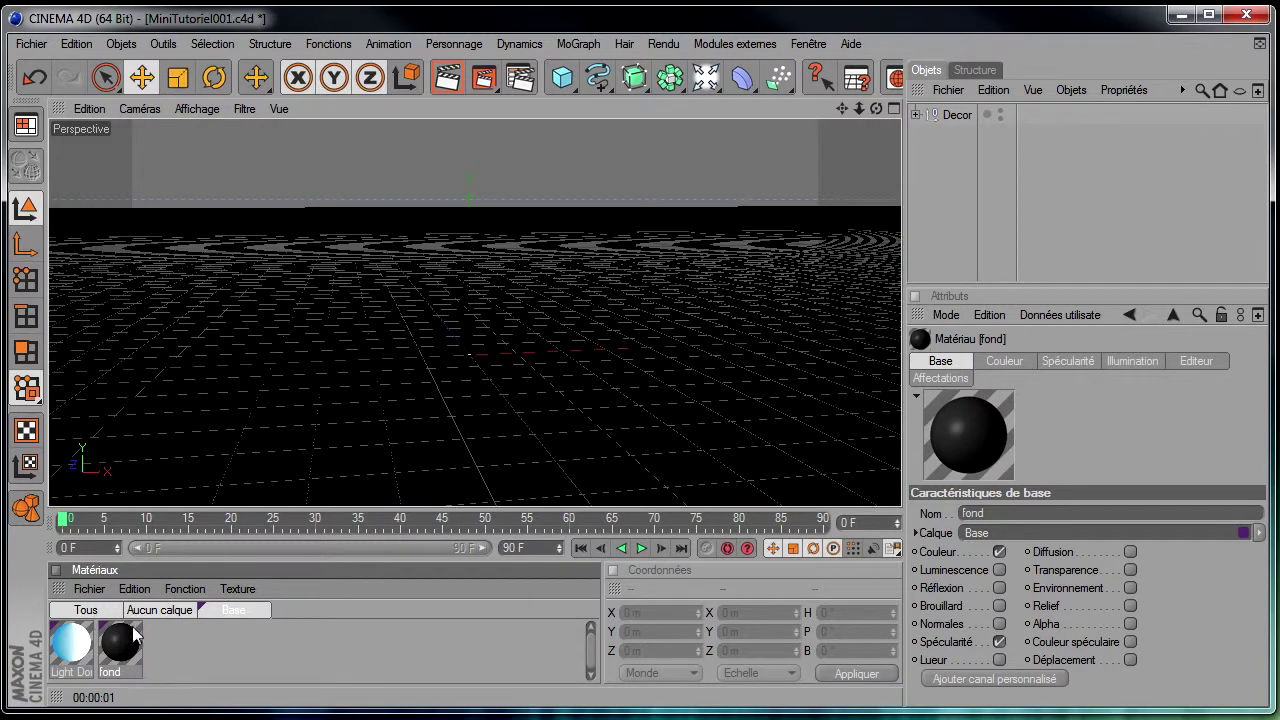
left_click(157, 611)
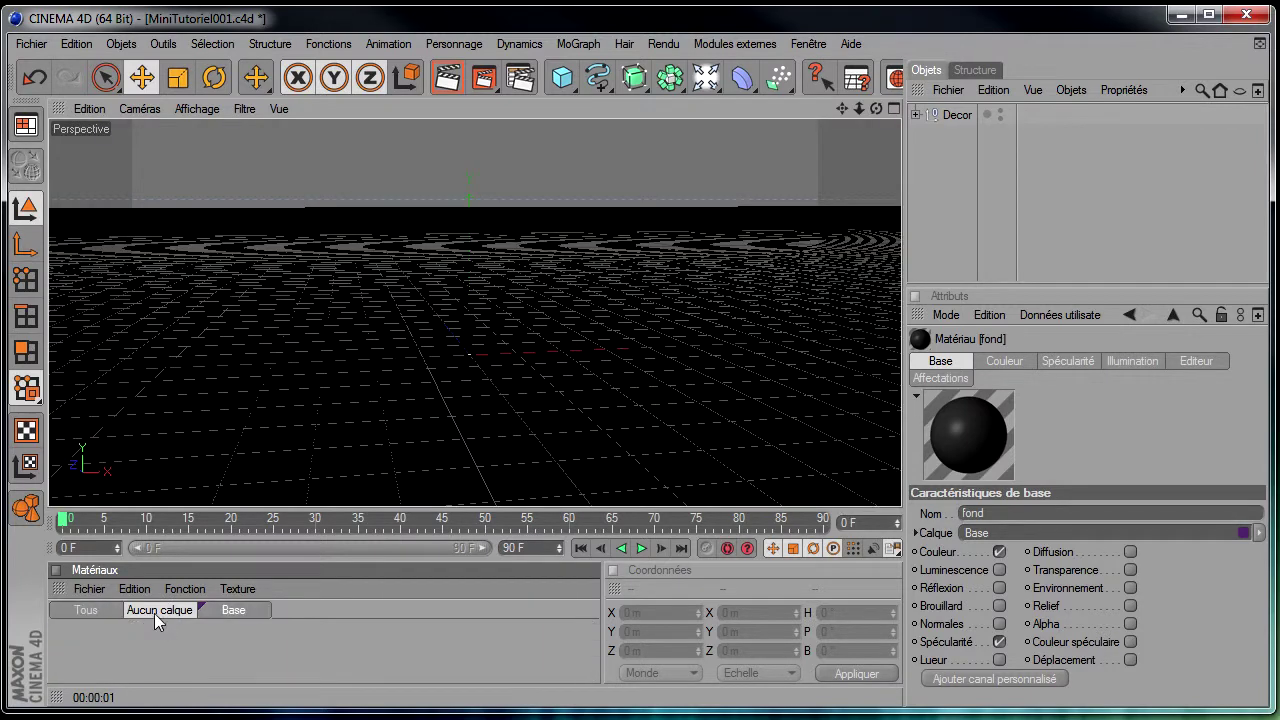
left_click(580, 44)
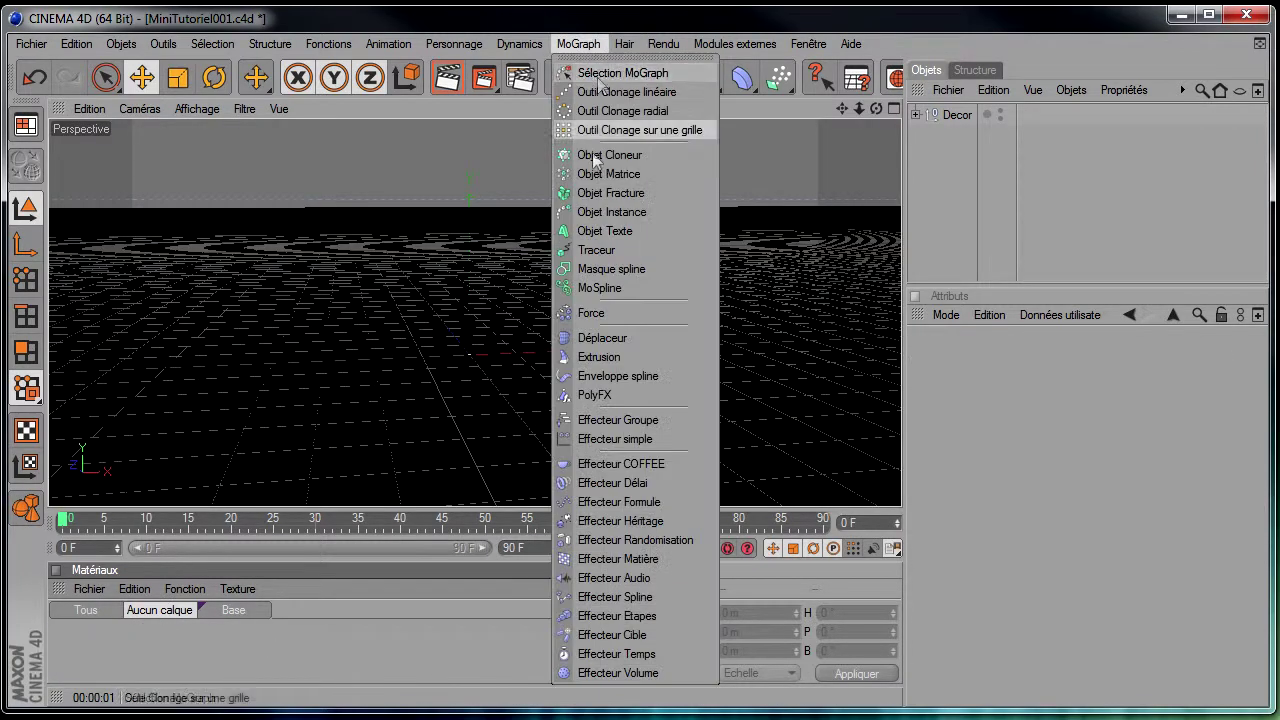
left_click(597, 231)
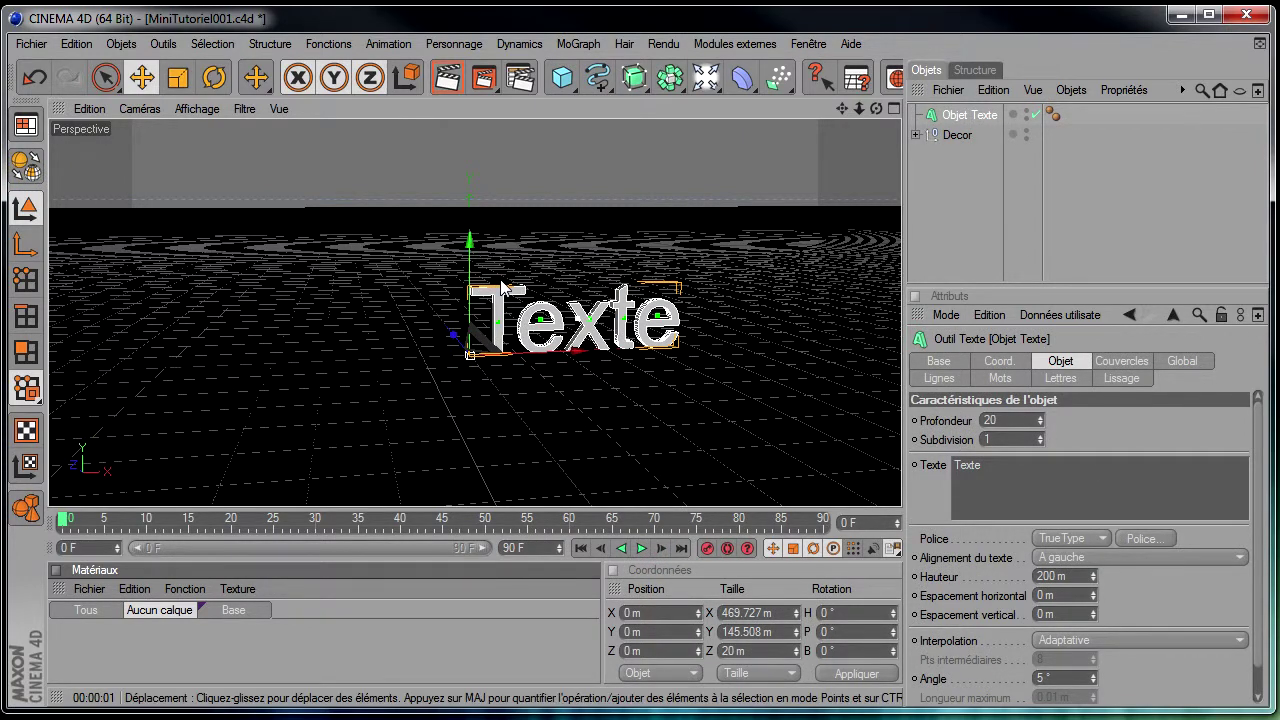
left_click(1176, 560)
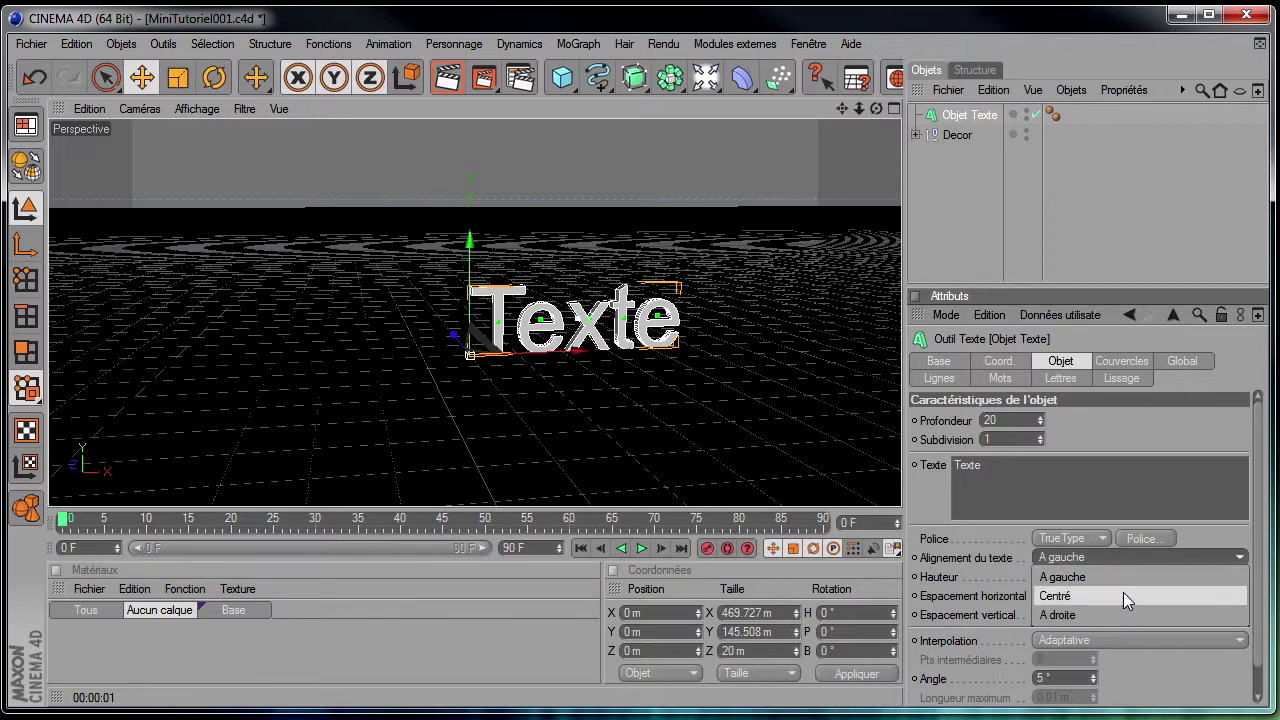
left_click(1123, 595)
- Set both the start and end caps of the text object to cap and bevel (Couvercle et biseau)
left_click(1105, 362)
left_click(1086, 420)
left_click(1083, 497)
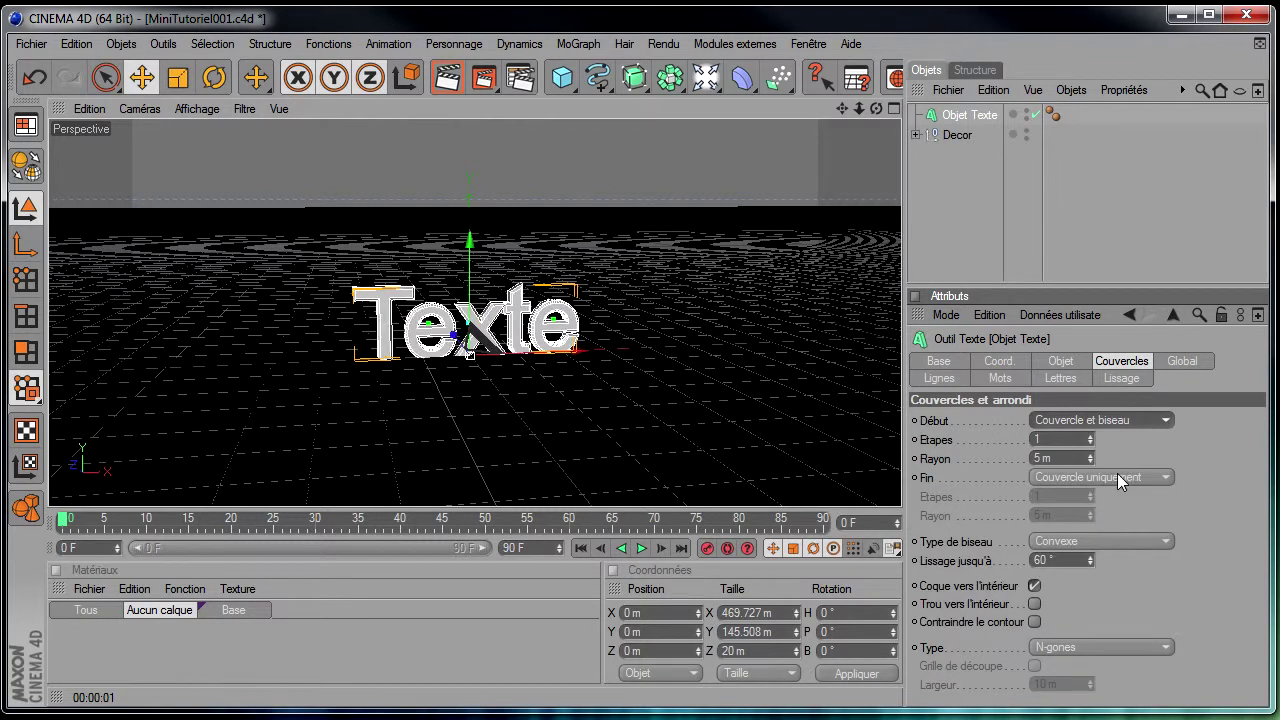
left_click(1100, 477)
left_click(1100, 555)
- Give the start and end bevels 3 steps and a radius of 1 m each
double_click(1077, 440)
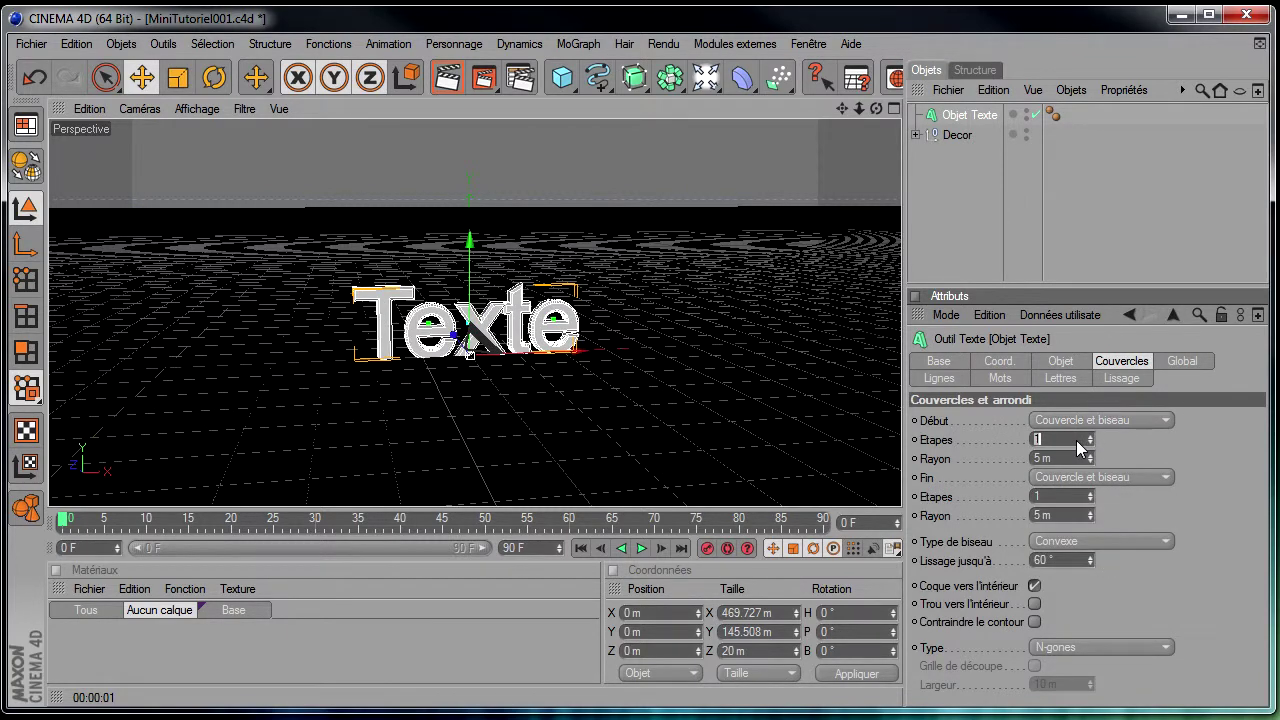
type("3")
double_click(1076, 462)
type("1")
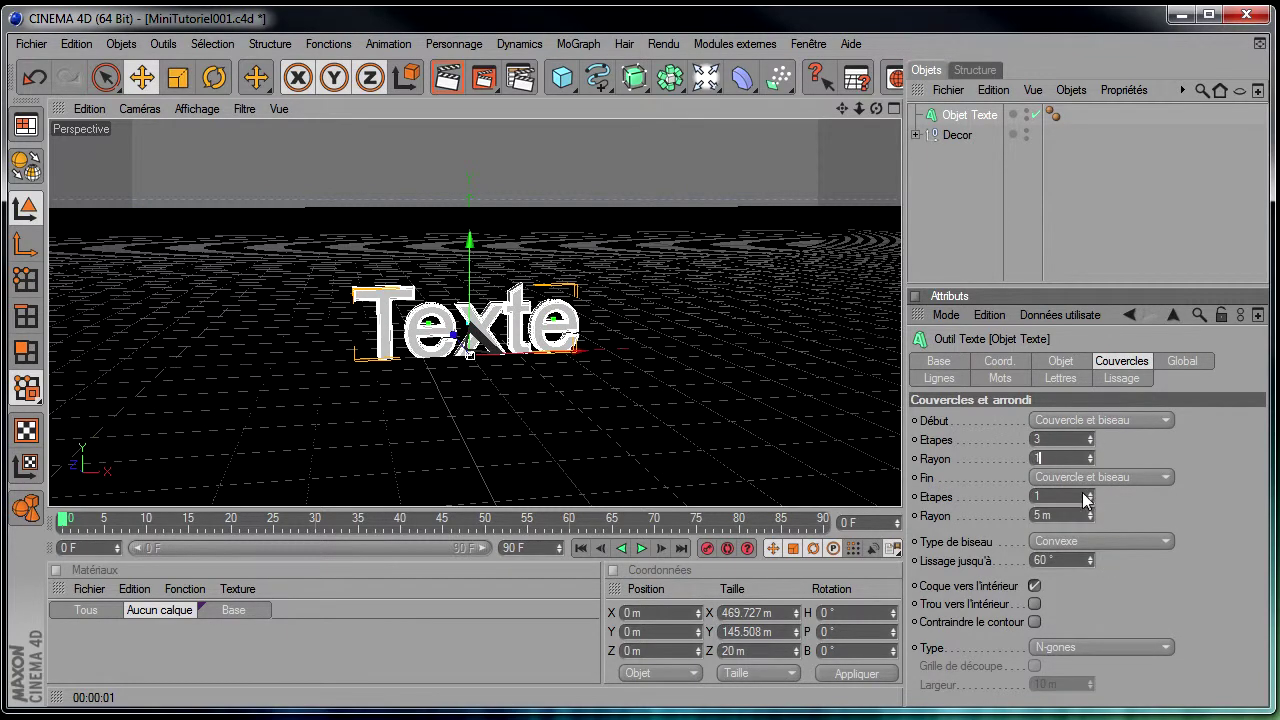
double_click(1078, 499)
type("3")
left_click(1077, 517)
type("1")
key("Return")
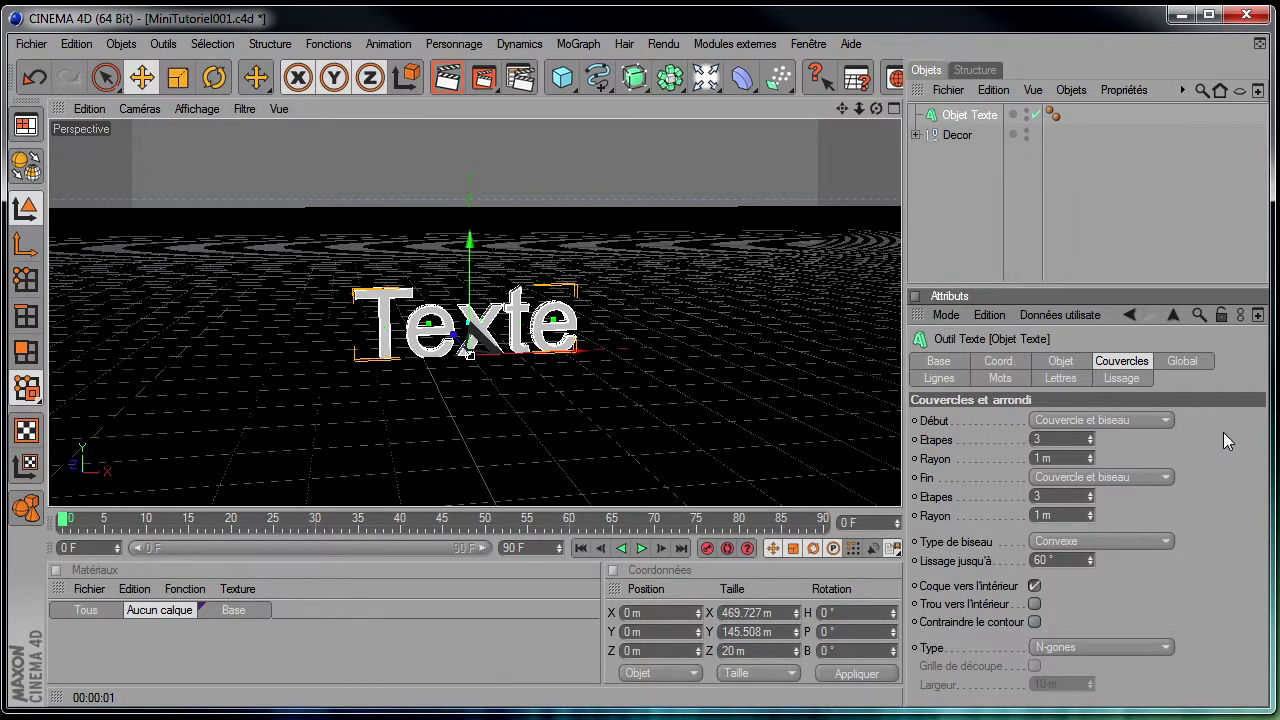
- Change the text object's font to AvantGarde LT Medium
left_click(1061, 362)
left_click(1139, 538)
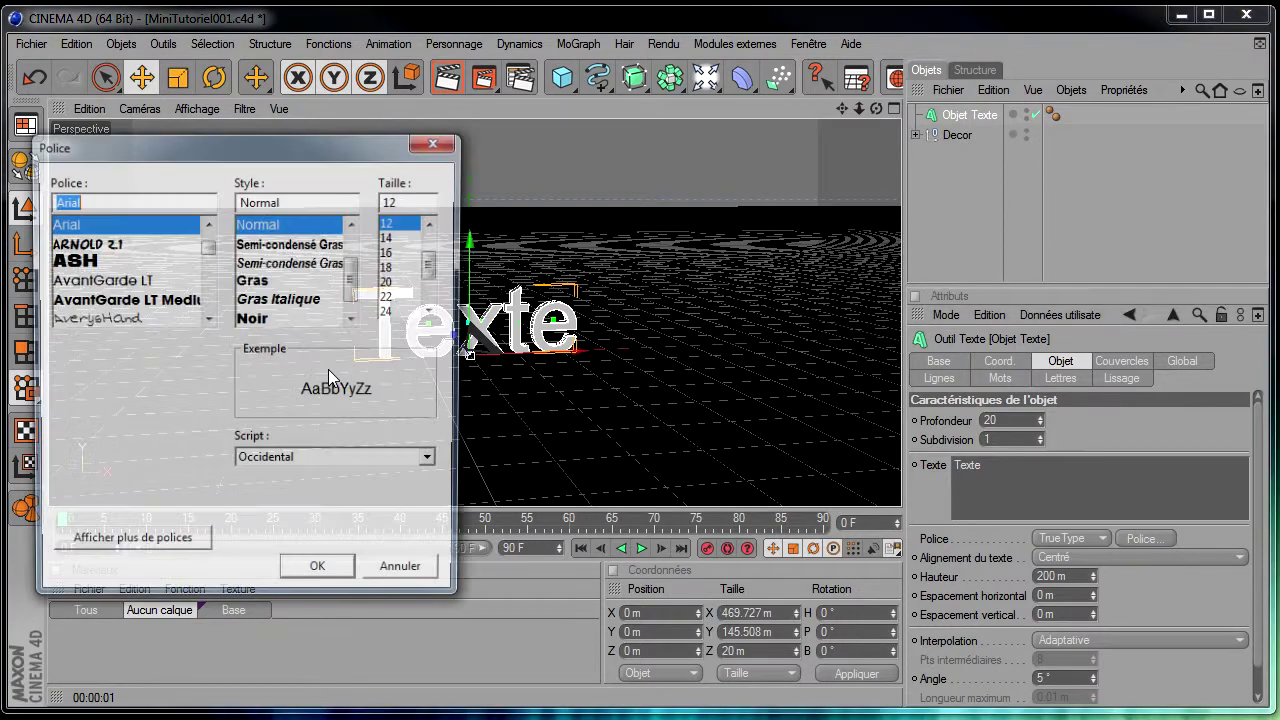
left_click(140, 300)
left_click(316, 580)
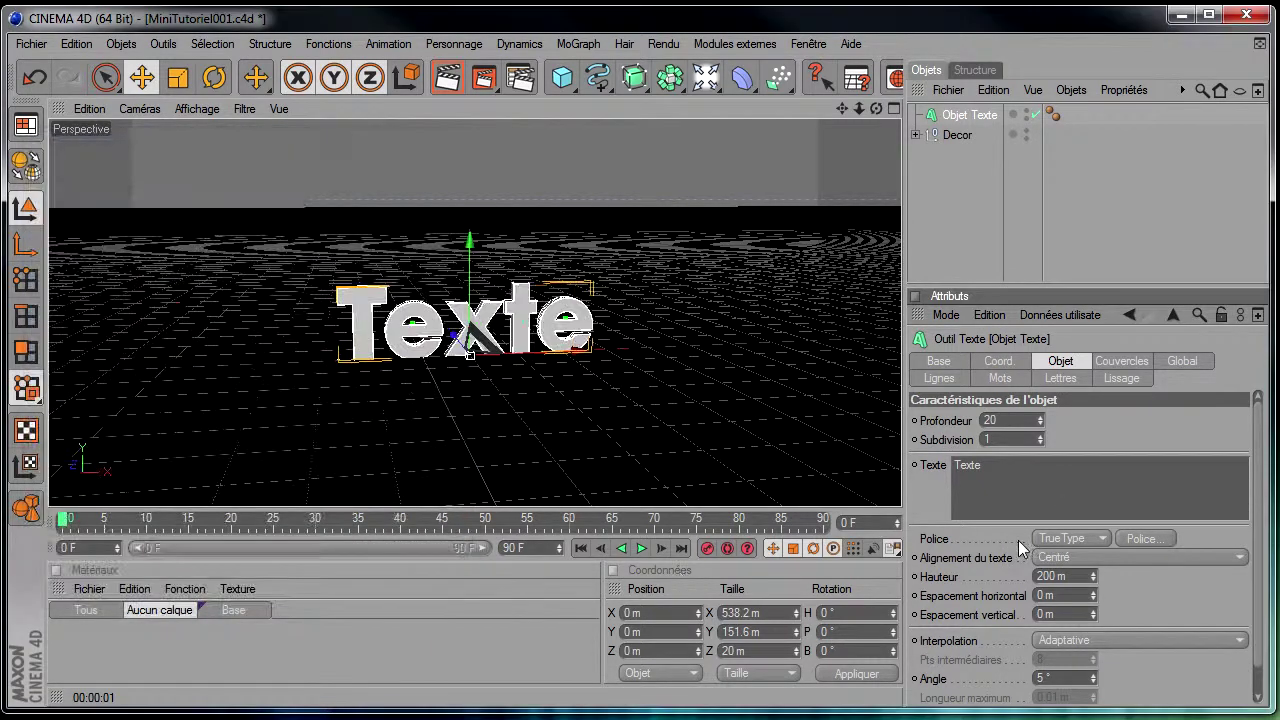
- Set the text's depth to 60 and raise it to about 84 m in Y, checking it with a view render
left_click(1024, 418)
type("60")
key("Return")
left_click_drag(861, 109, 470, 229)
left_click(447, 80)
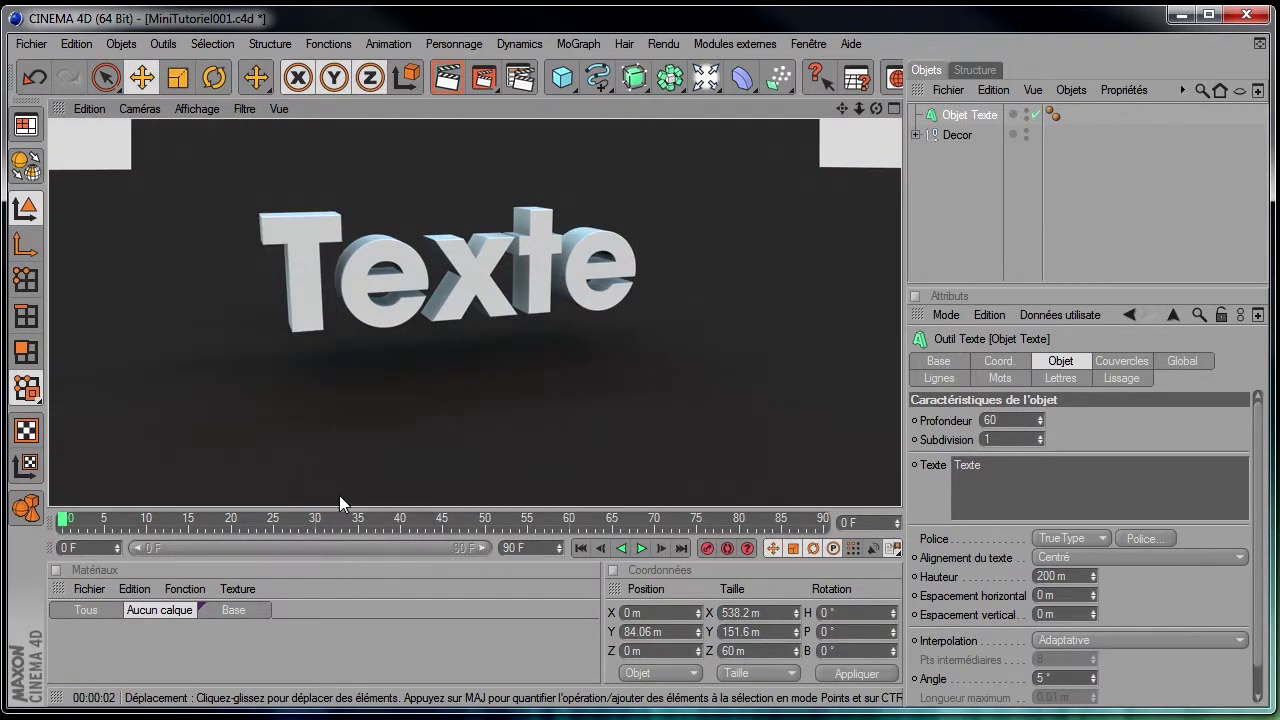
- Create a new material, apply it to the text object and set its colour to a near-white of about 233 per RGB channel
double_click(173, 651)
left_click_drag(82, 650, 962, 117)
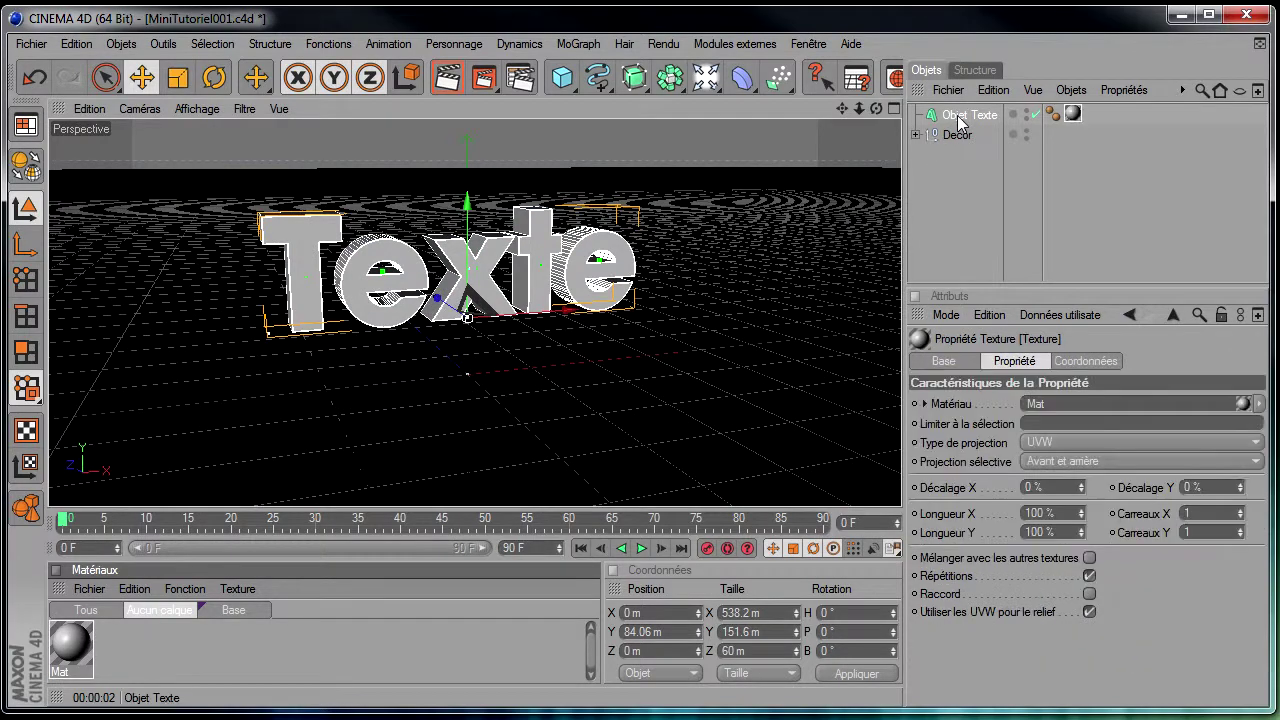
double_click(82, 648)
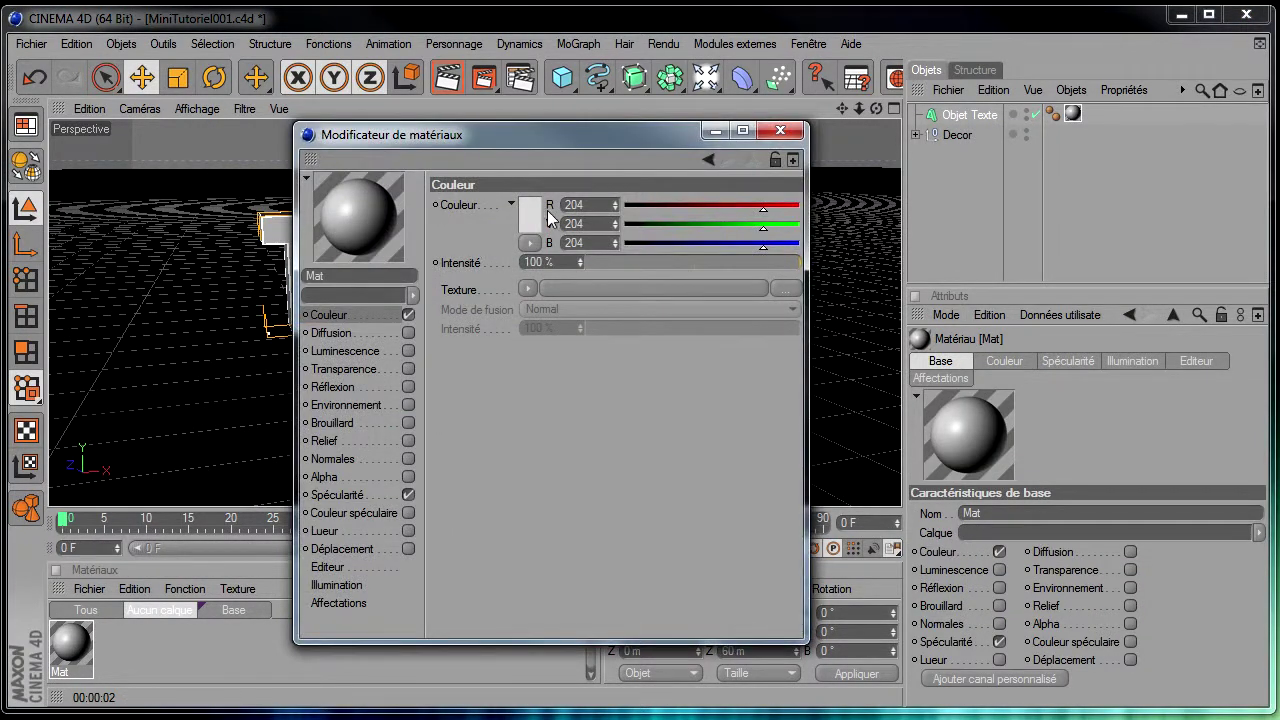
left_click(538, 215)
left_click_drag(445, 195, 416, 164)
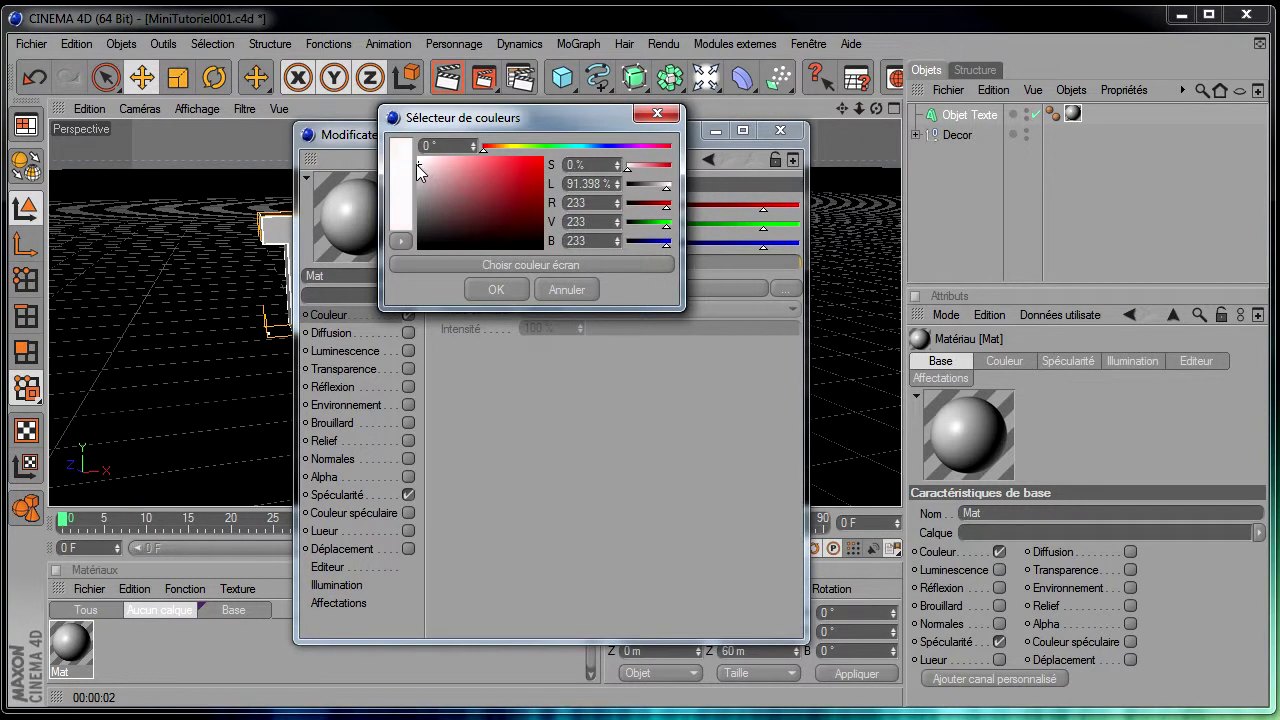
left_click(496, 289)
left_click(780, 130)
- Render the white text in the view, both as framed and from a higher, more angled viewpoint
left_click(445, 82)
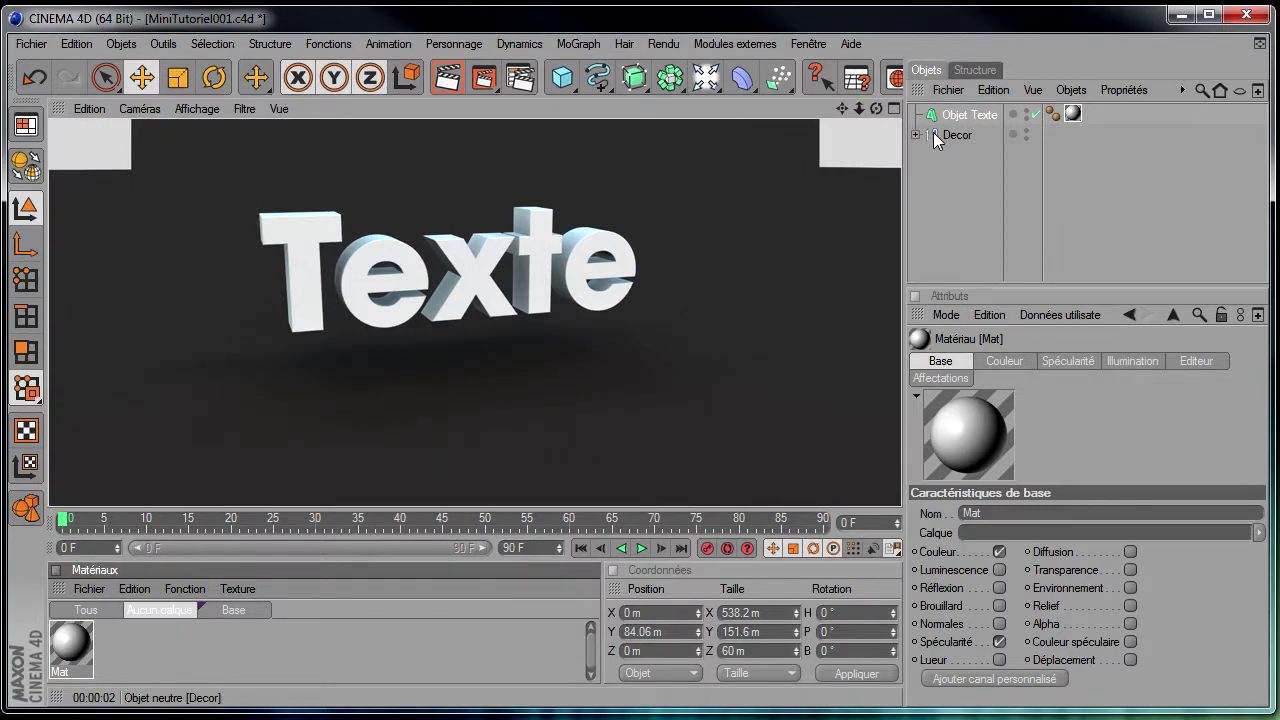
left_click_drag(350, 238, 393, 262, "alt")
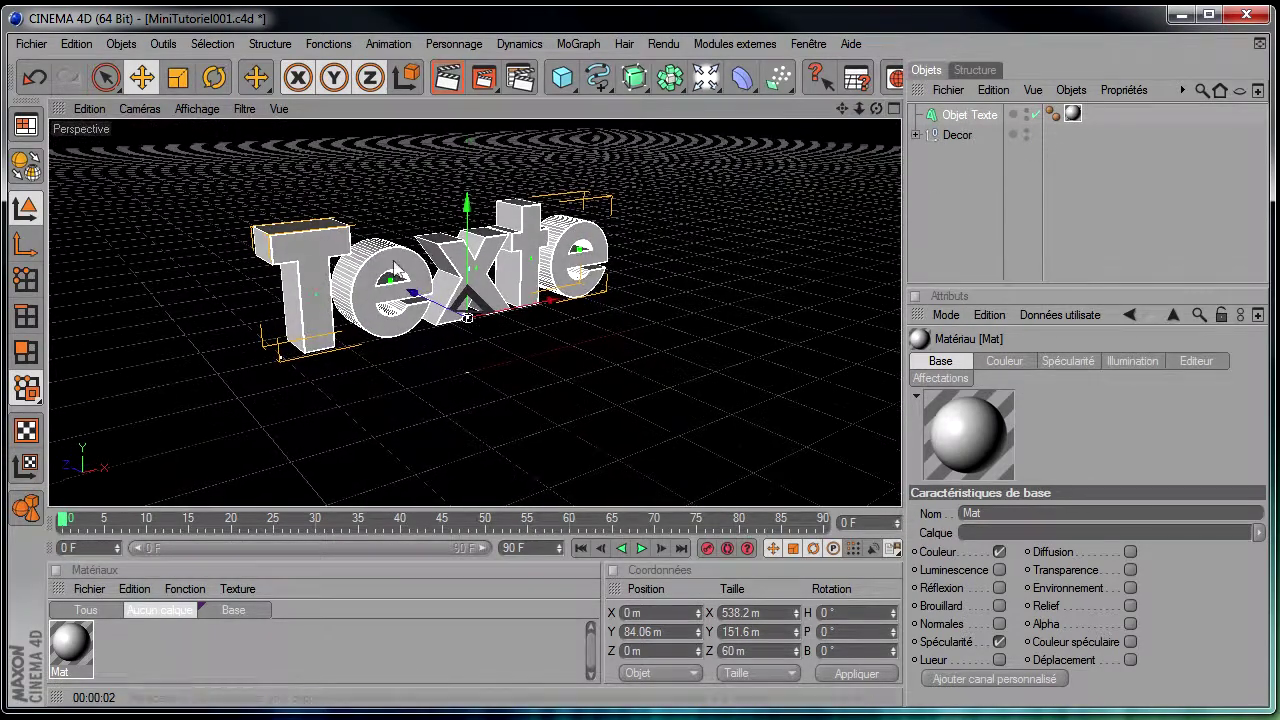
left_click(447, 77)
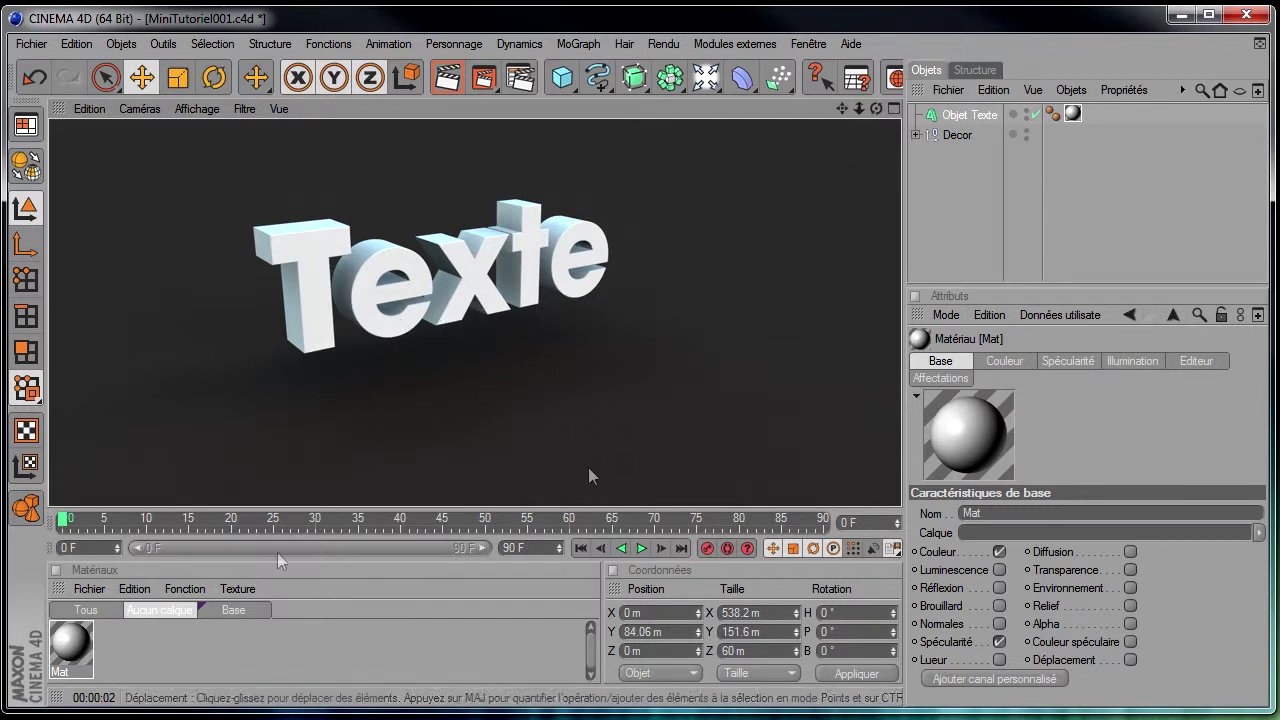
- Create a second material and set its colour to dark blue
double_click(143, 647)
double_click(85, 660)
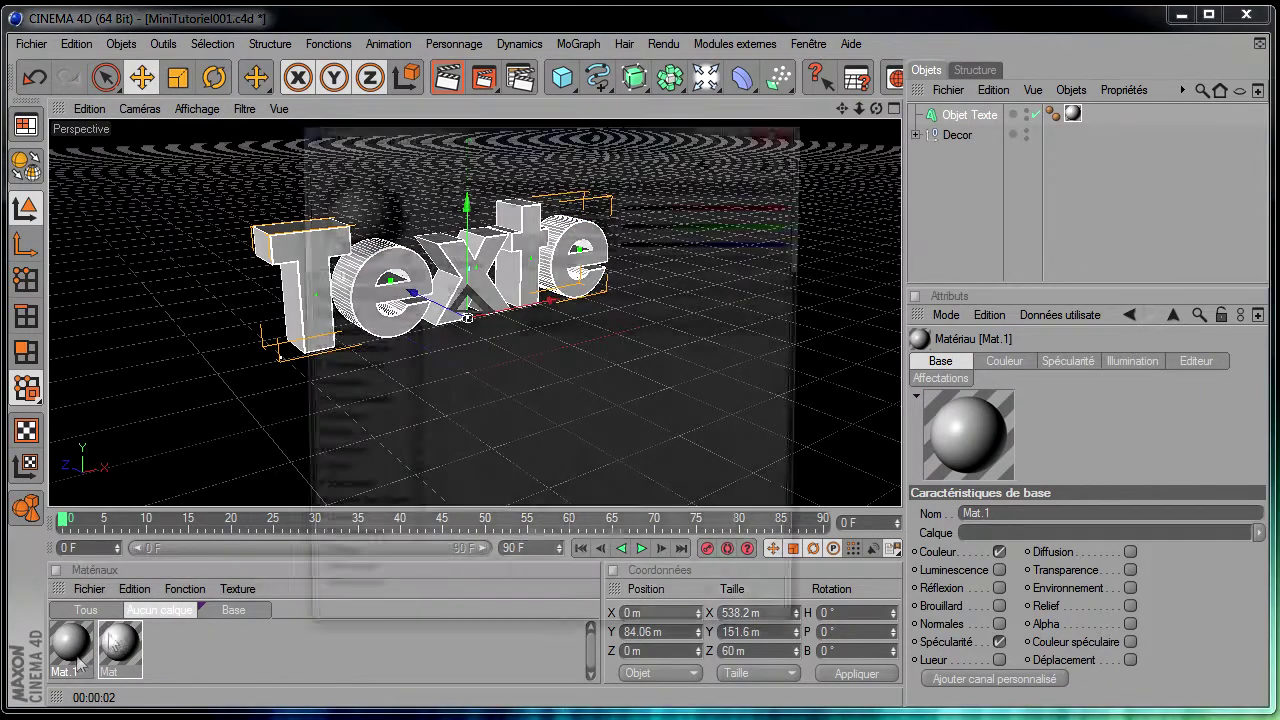
left_click(534, 220)
left_click_drag(584, 158, 594, 158)
left_click_drag(510, 226, 514, 213)
left_click(485, 298)
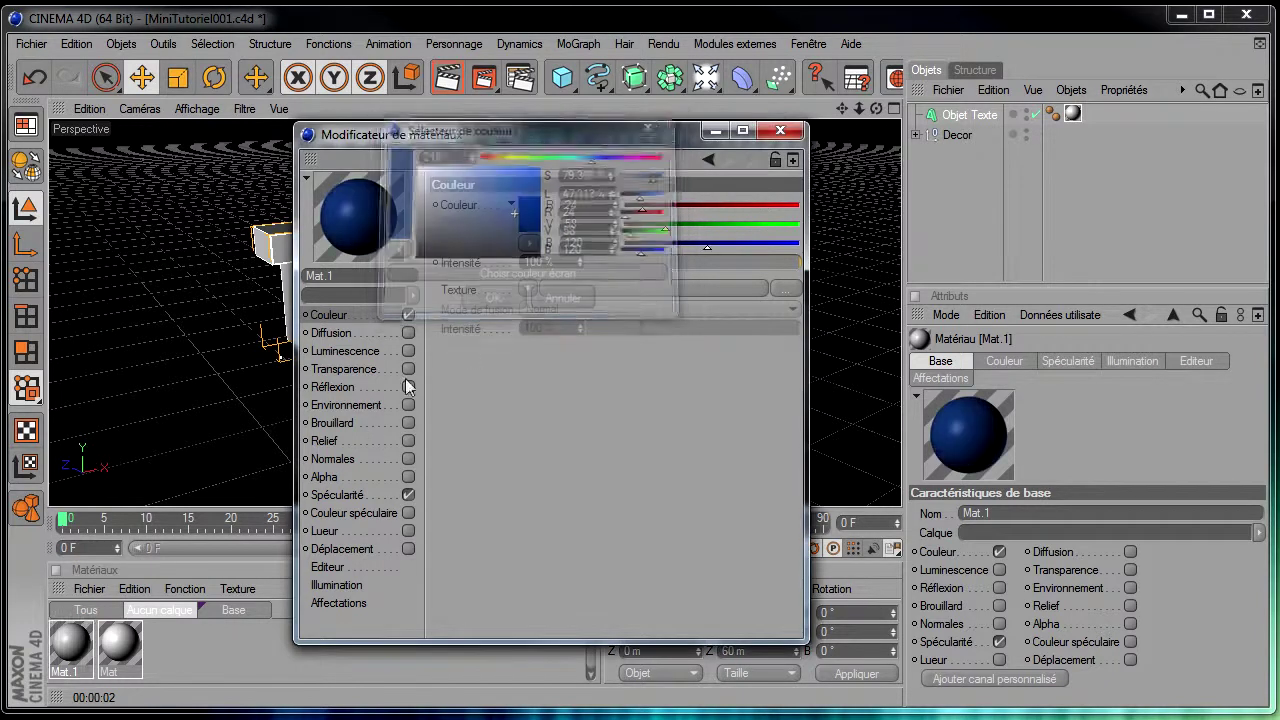
- Enable reflection on the blue material with a Fresnel texture
left_click(375, 388)
left_click(407, 387)
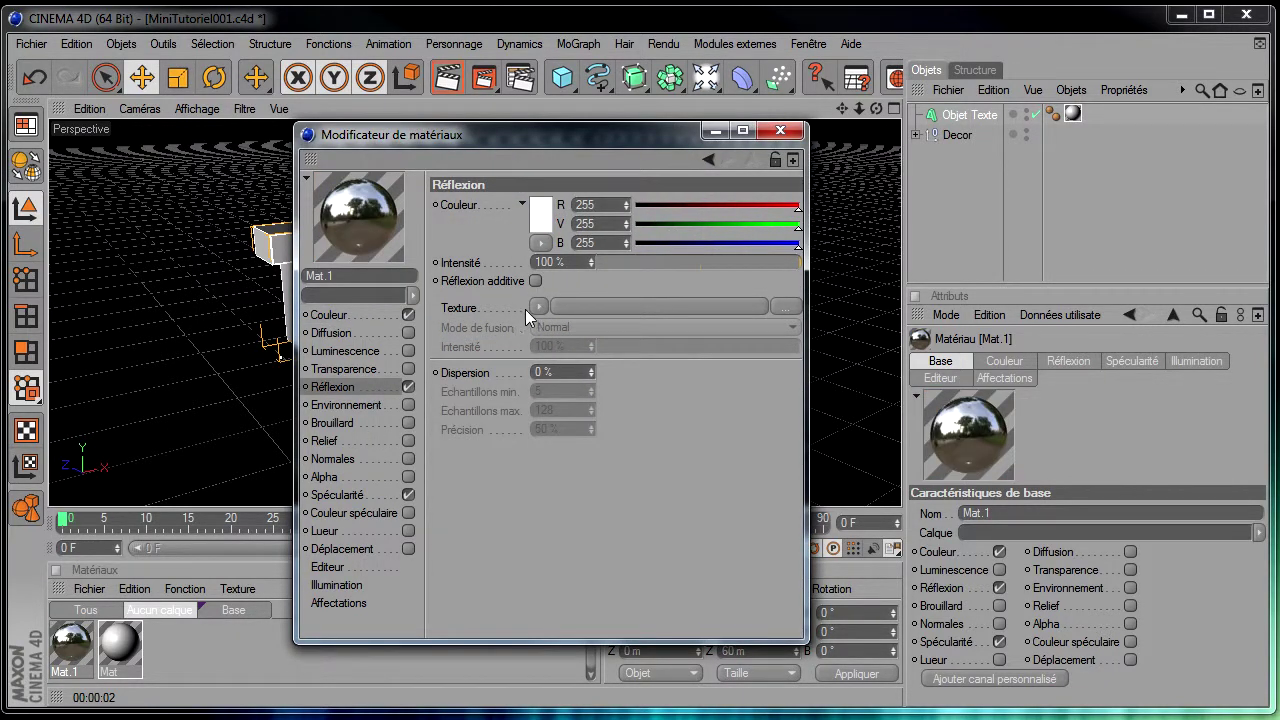
left_click(538, 307)
left_click(566, 527)
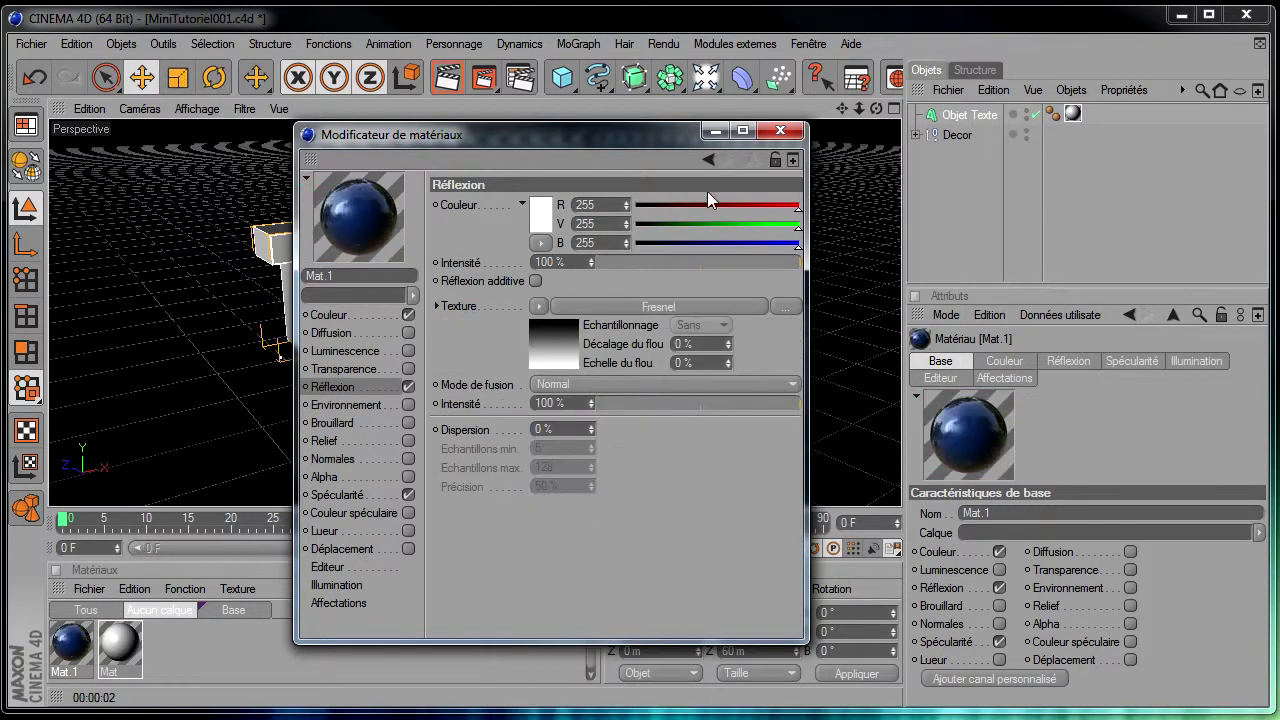
left_click(780, 130)
- Apply the blue material to the text object in addition to the white one, and render the view
left_click_drag(940, 277, 976, 115)
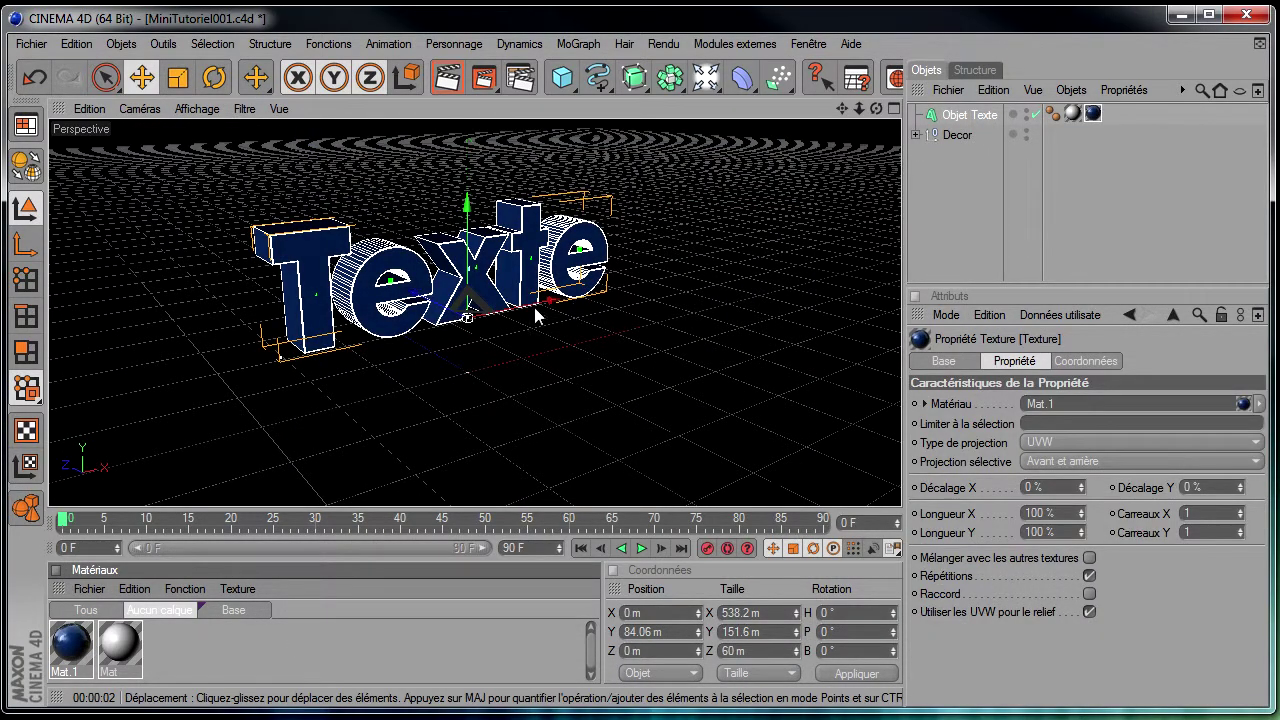
left_click(930, 198)
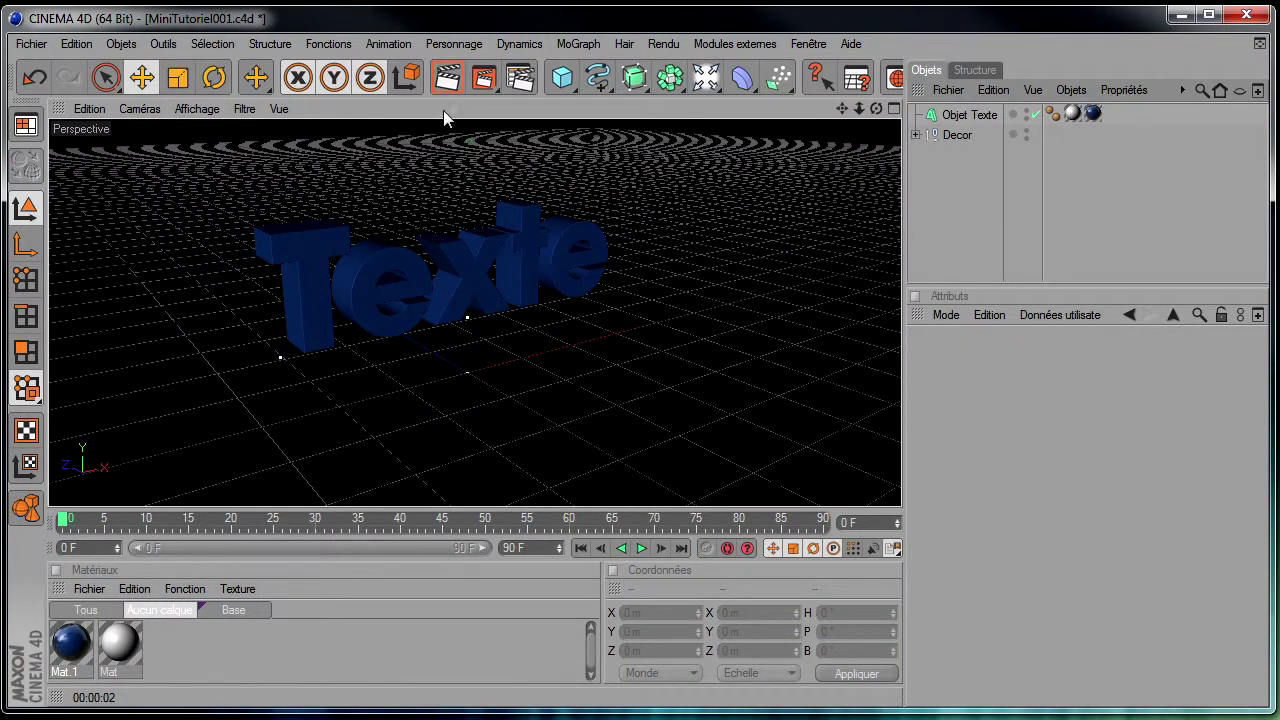
left_click(455, 82)
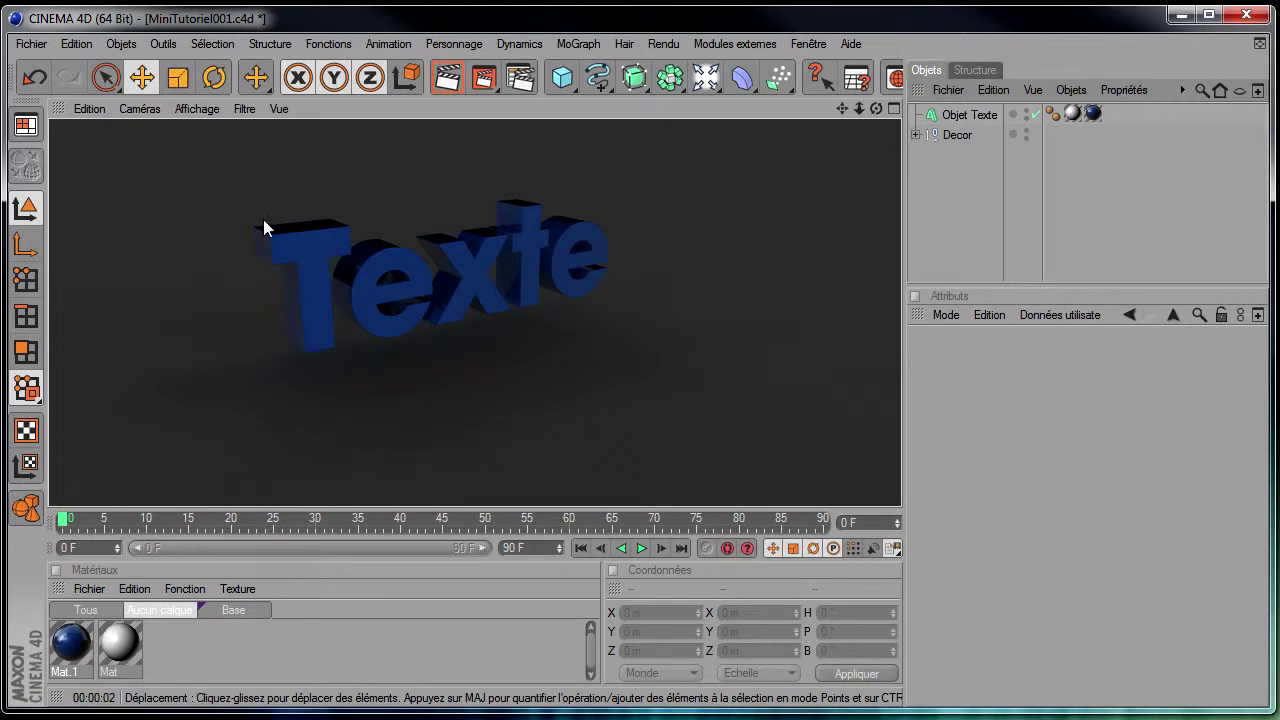
- Restrict the blue material's texture tag on the text object to the selection C1
left_click(1074, 114)
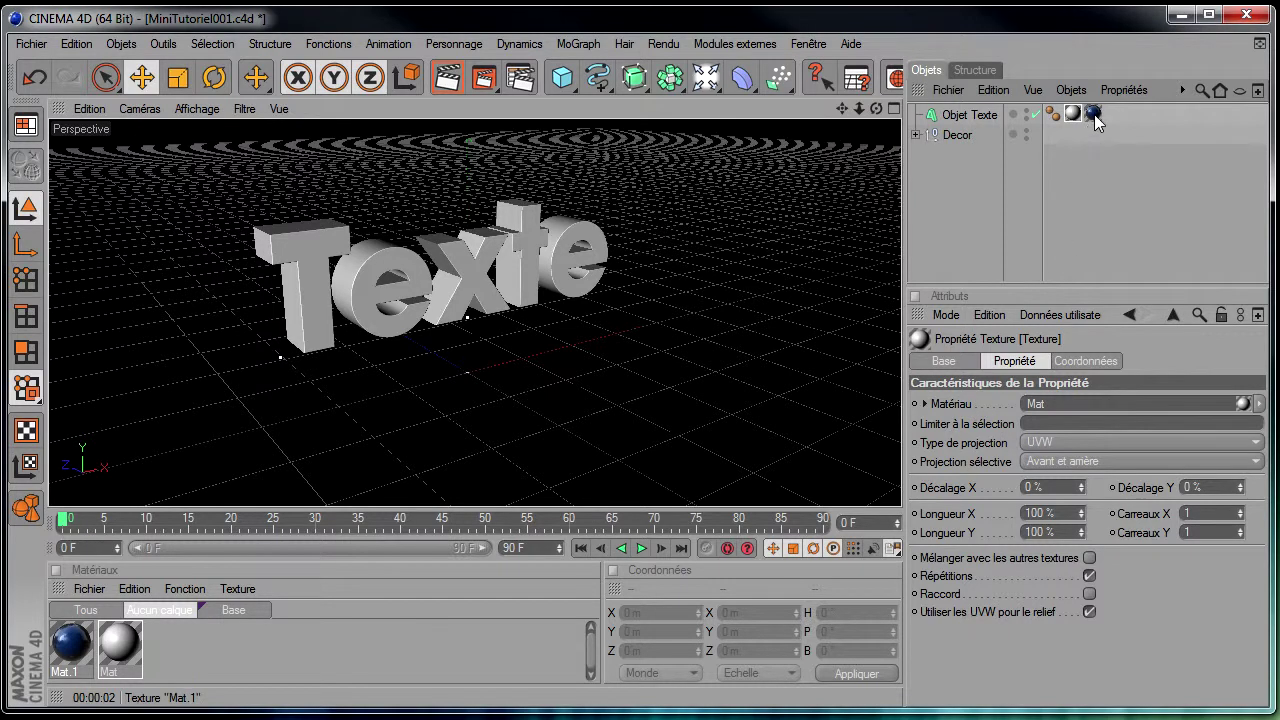
left_click(1094, 113)
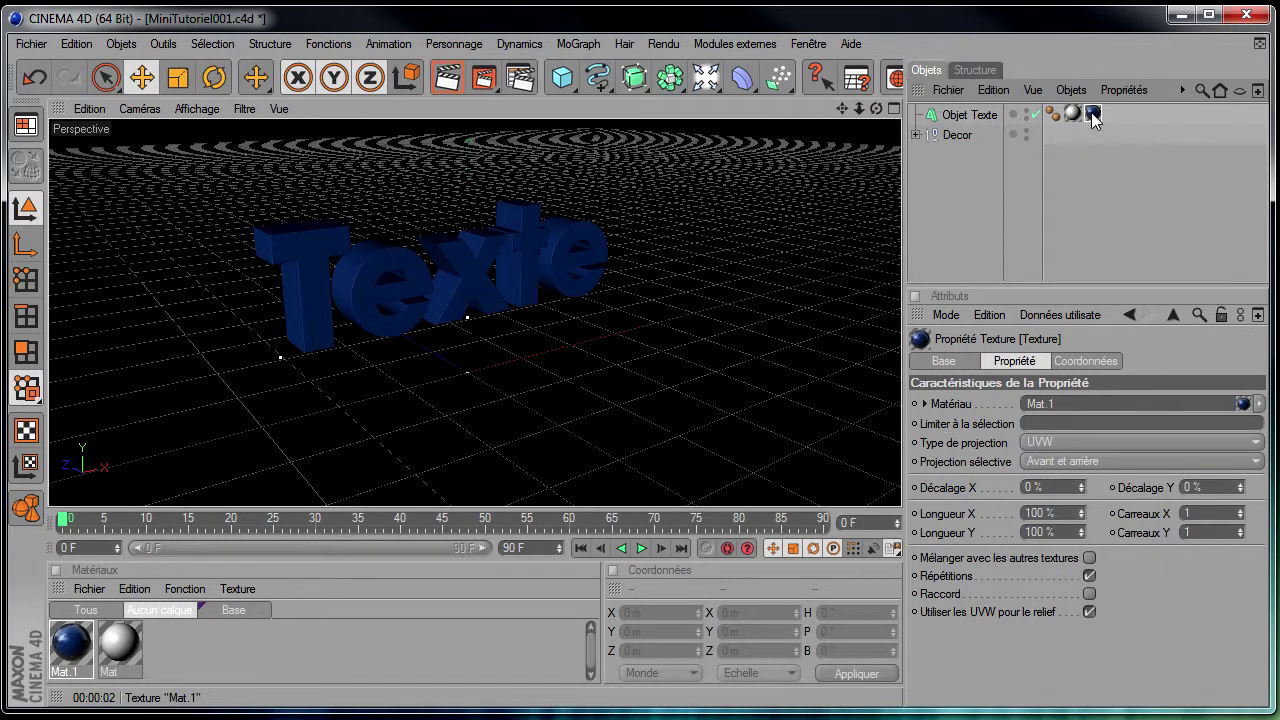
left_click(1035, 418)
type("C1")
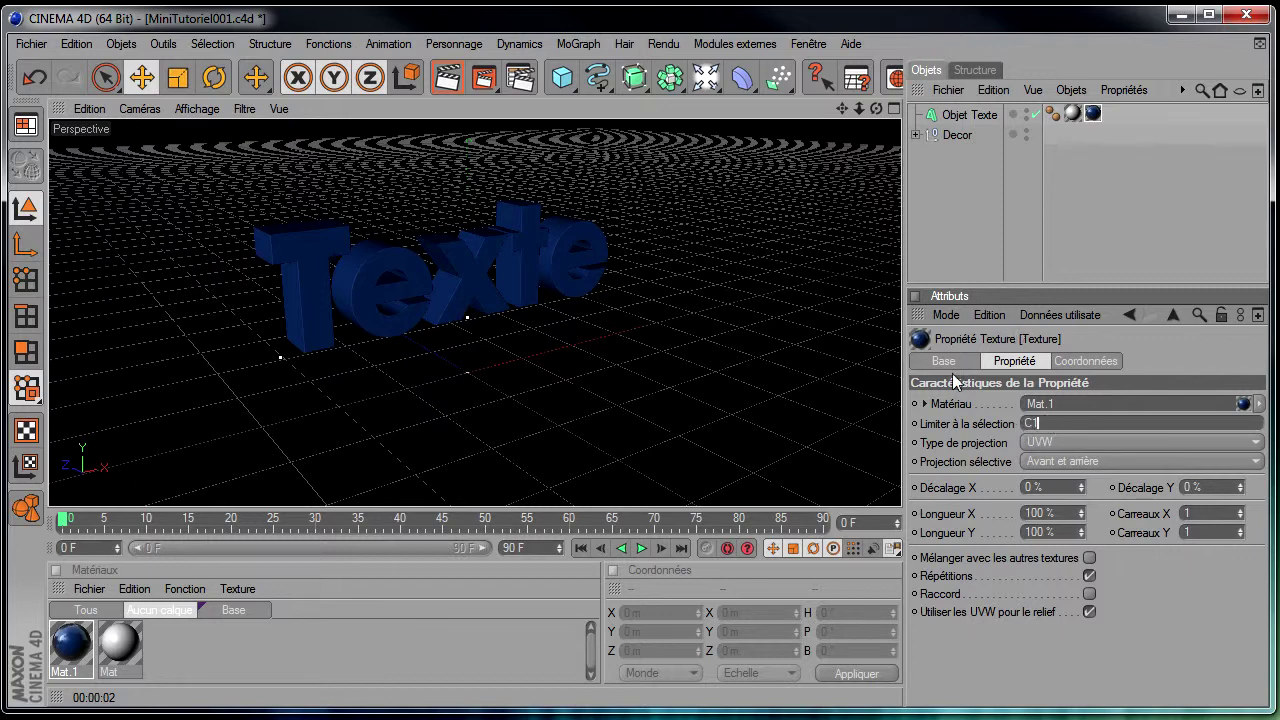
- Render the 3D text from the front and from behind to check where the blue material applies
left_click(952, 212)
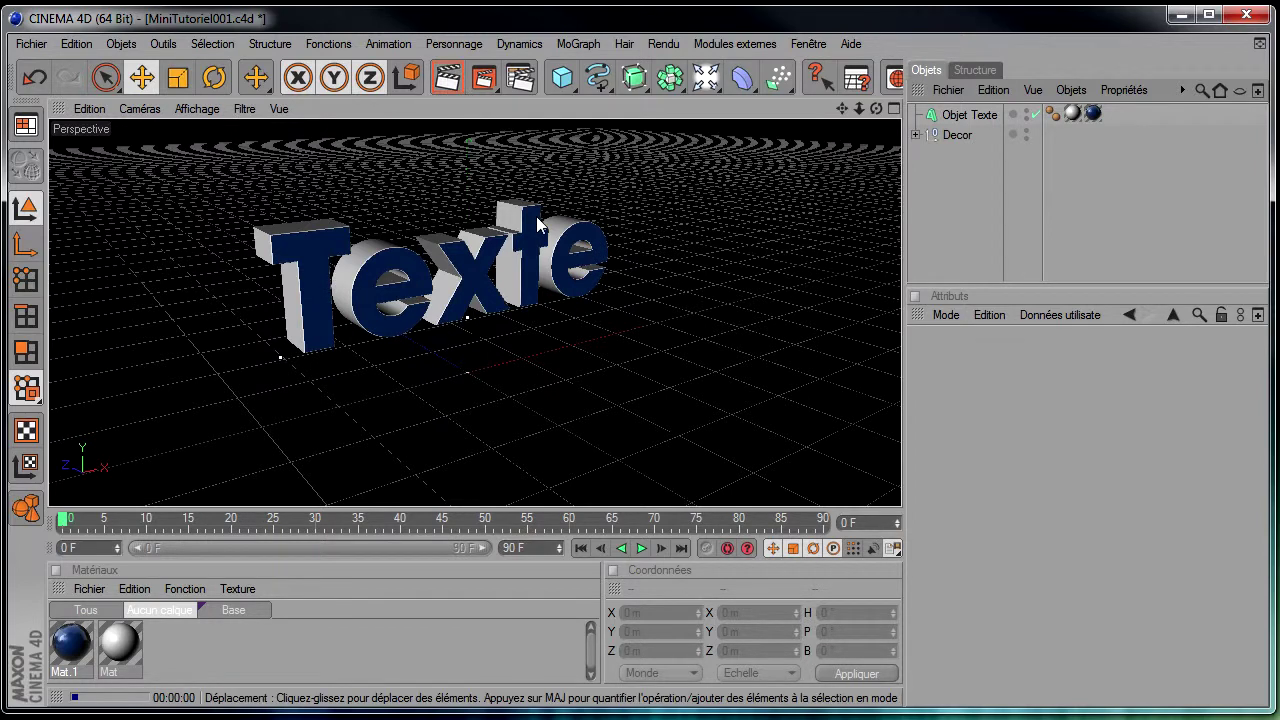
left_click(447, 77)
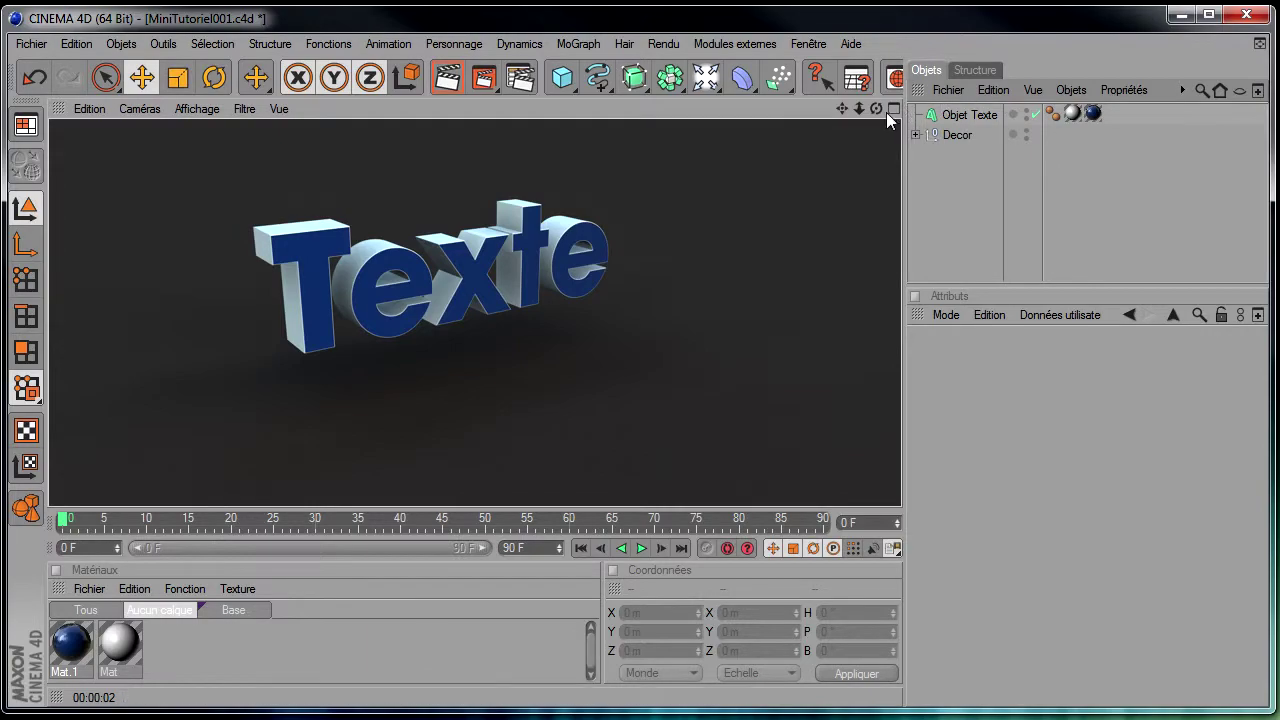
left_click_drag(876, 108, 498, 127)
left_click(447, 77)
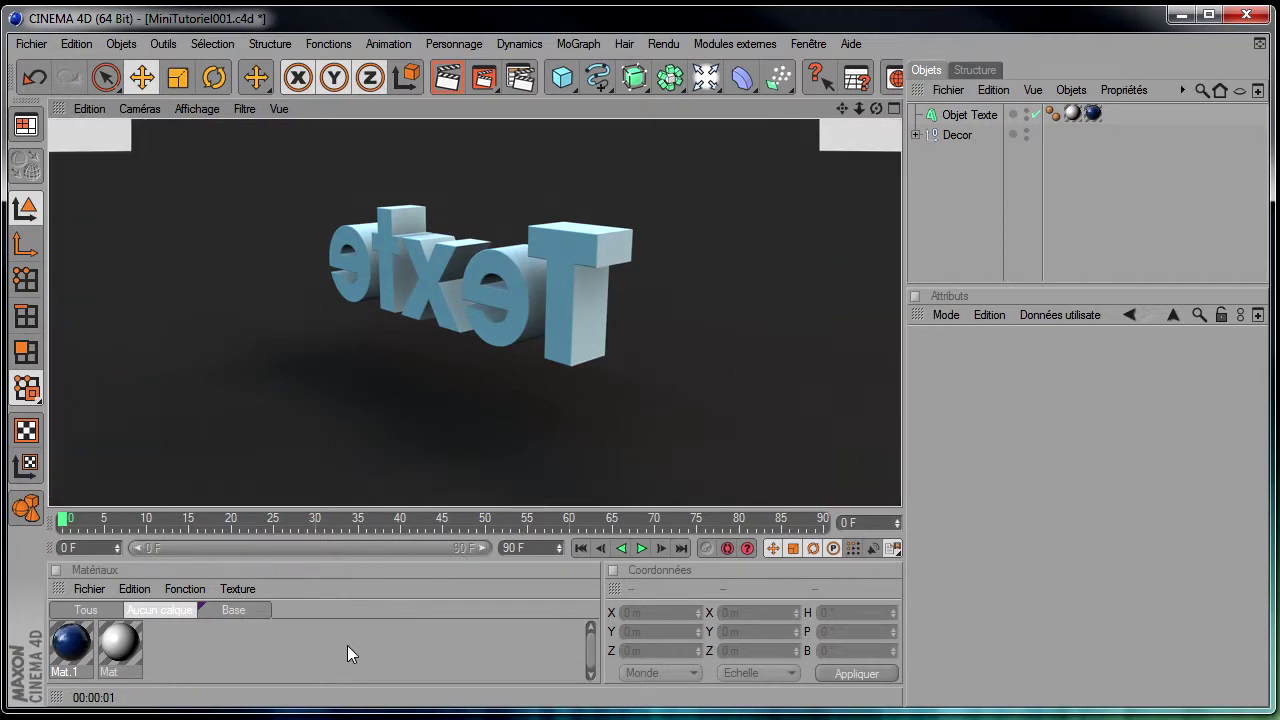
- Create a third material and set its colour to purple with a hue of 290° (R 175, G 64, B 197)
double_click(347, 645)
double_click(80, 642)
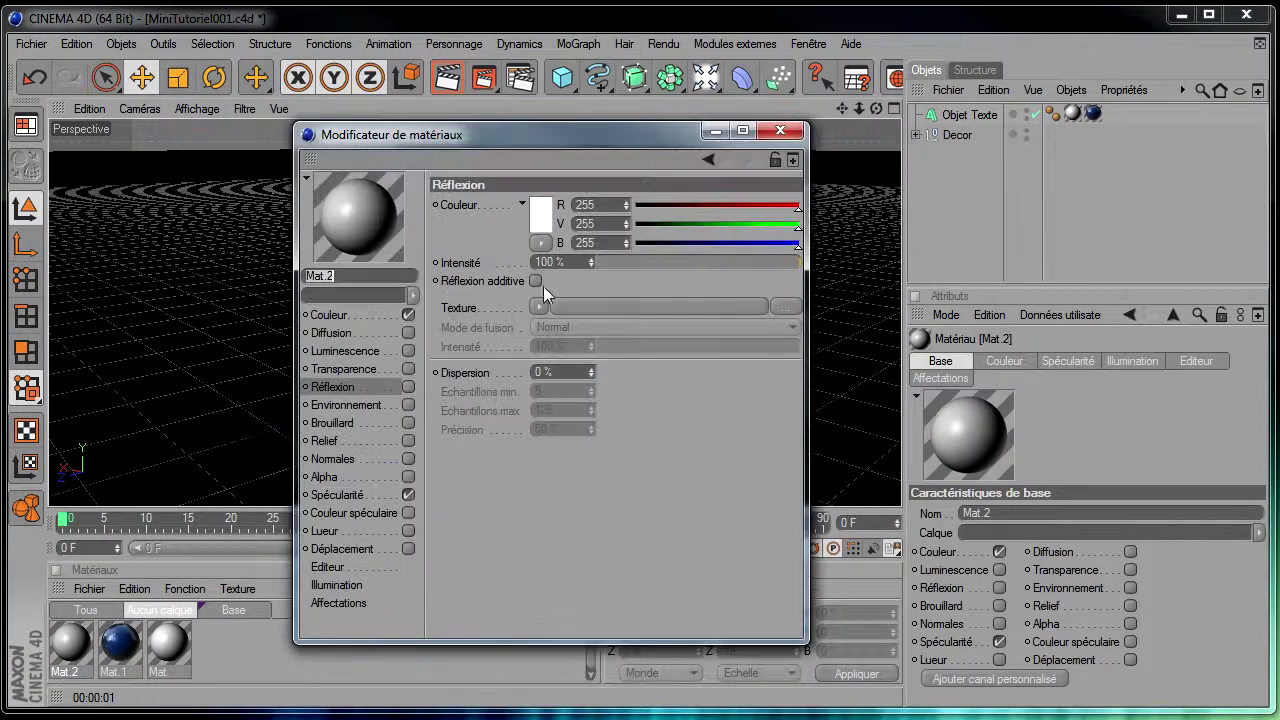
left_click(330, 315)
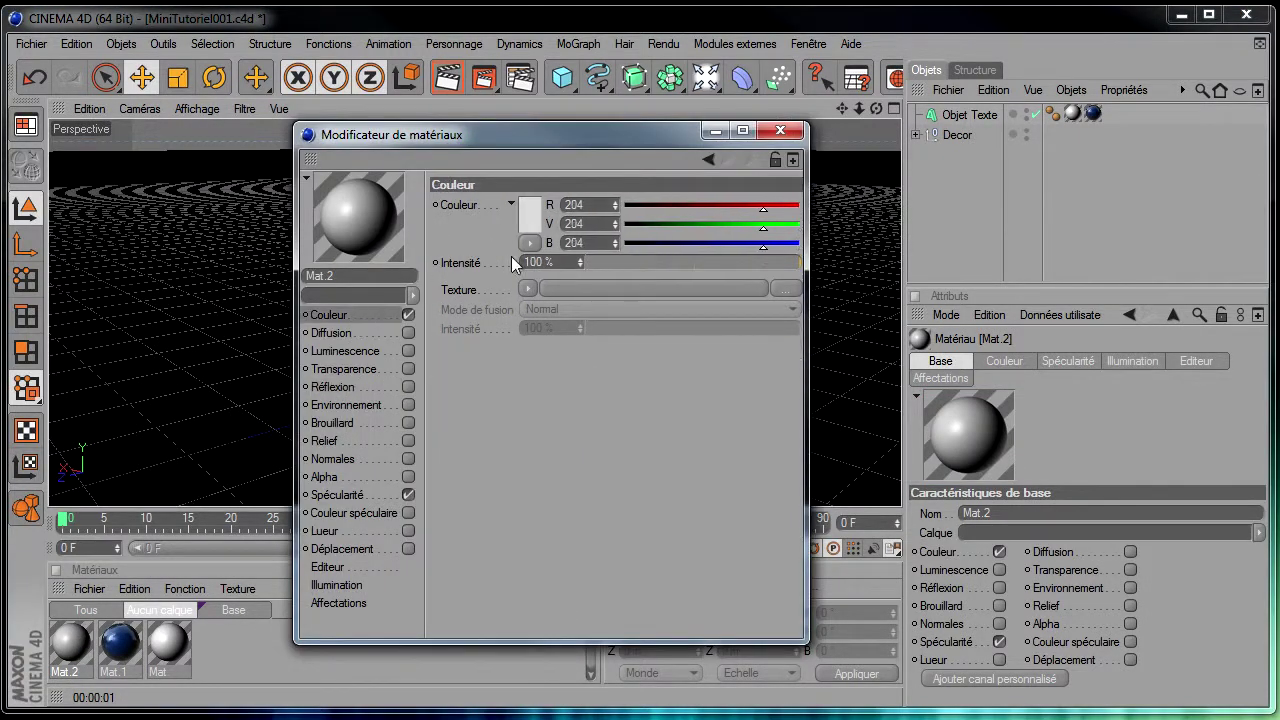
left_click(540, 213)
left_click(630, 155)
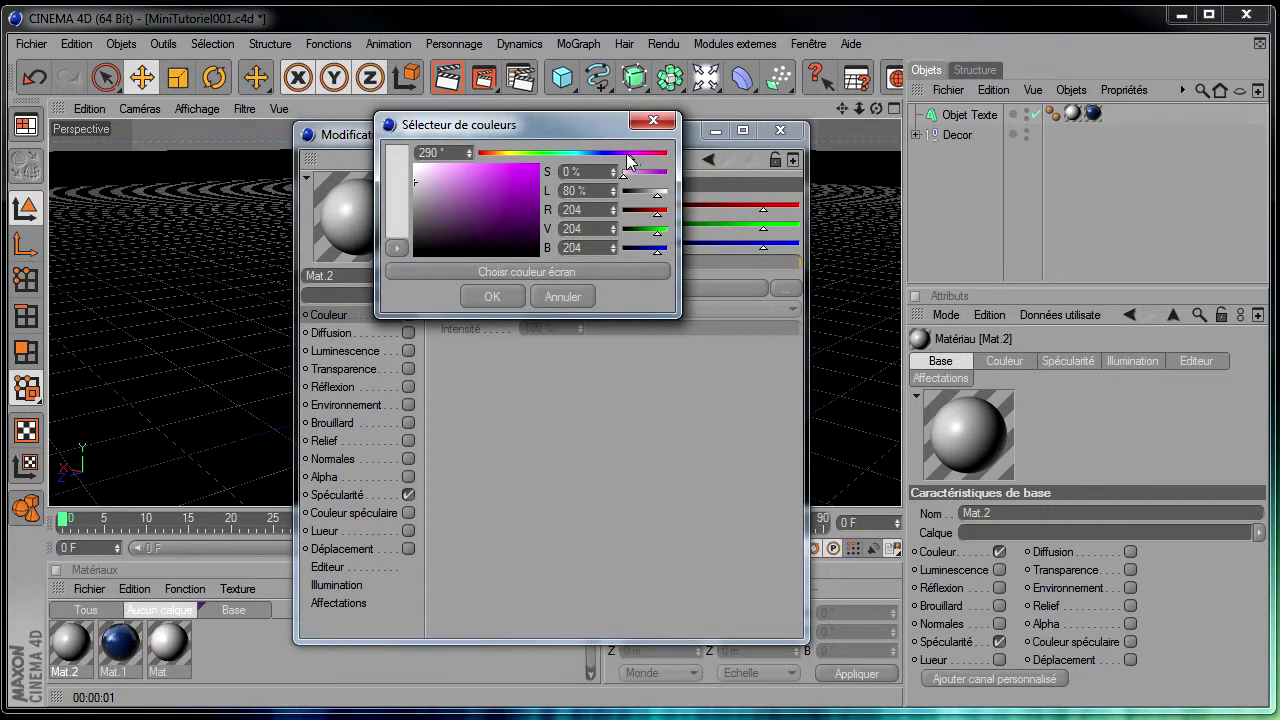
left_click(493, 193)
left_click_drag(493, 192, 497, 185)
left_click(492, 296)
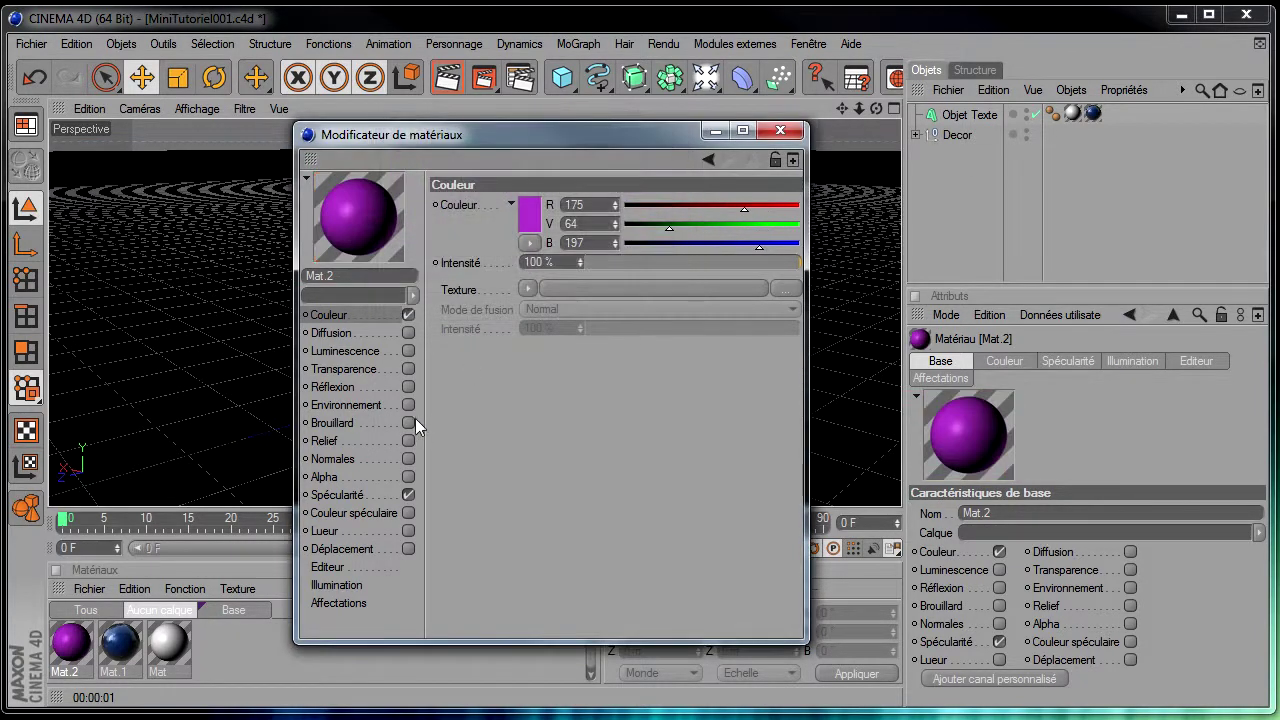
- Enable reflection on the purple material with a Fresnel texture and close the material editor
left_click(408, 387)
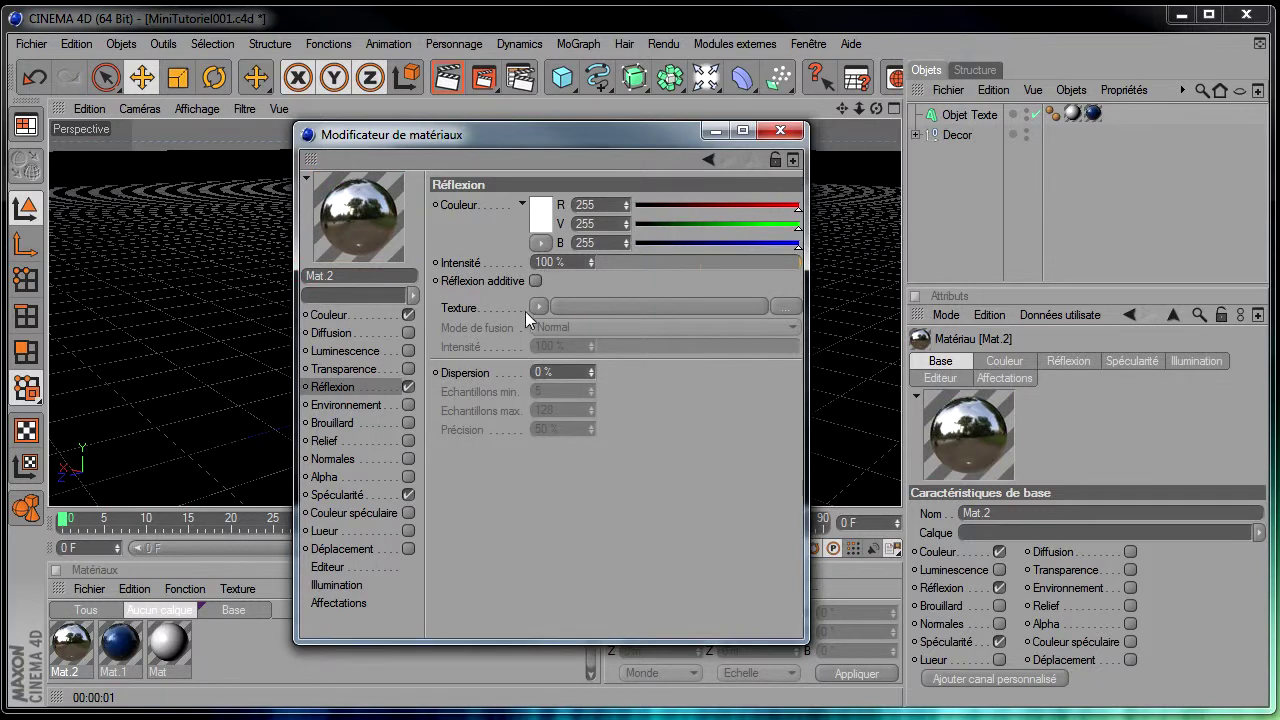
left_click(538, 307)
left_click(590, 527)
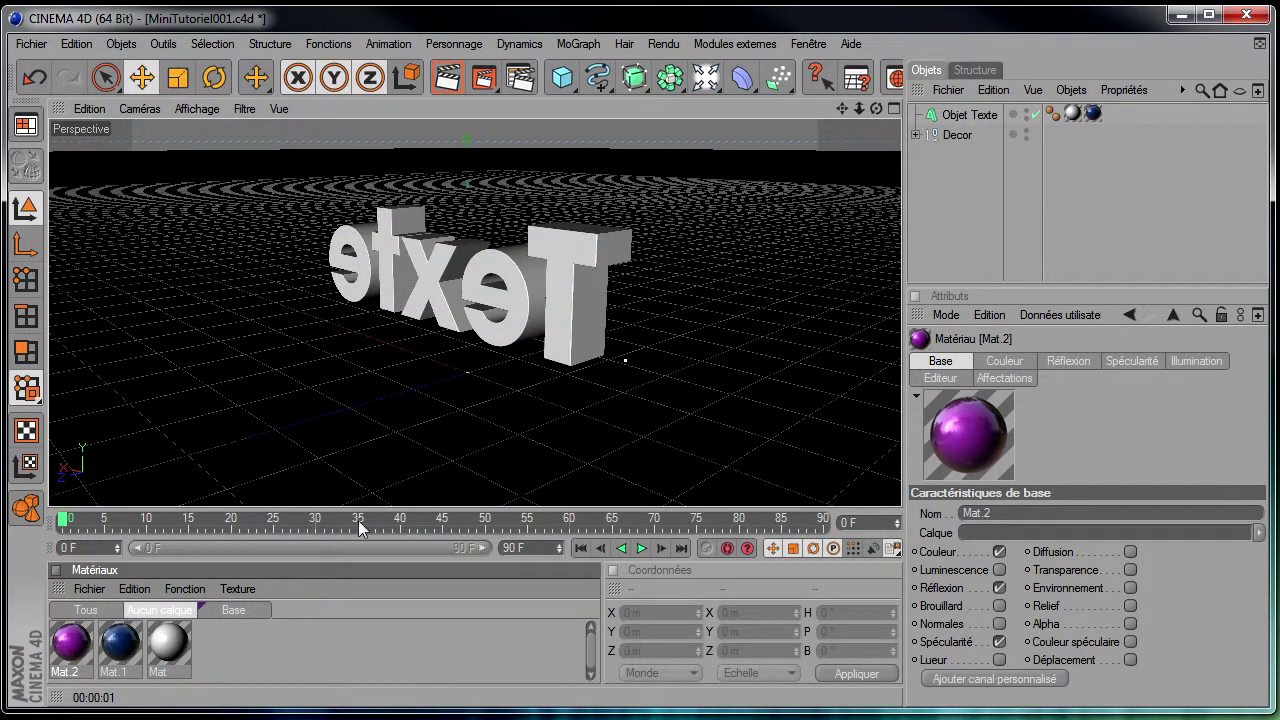
- Apply the purple material to the text object and restrict its texture tag to the selection C2
left_click_drag(358, 520, 938, 114)
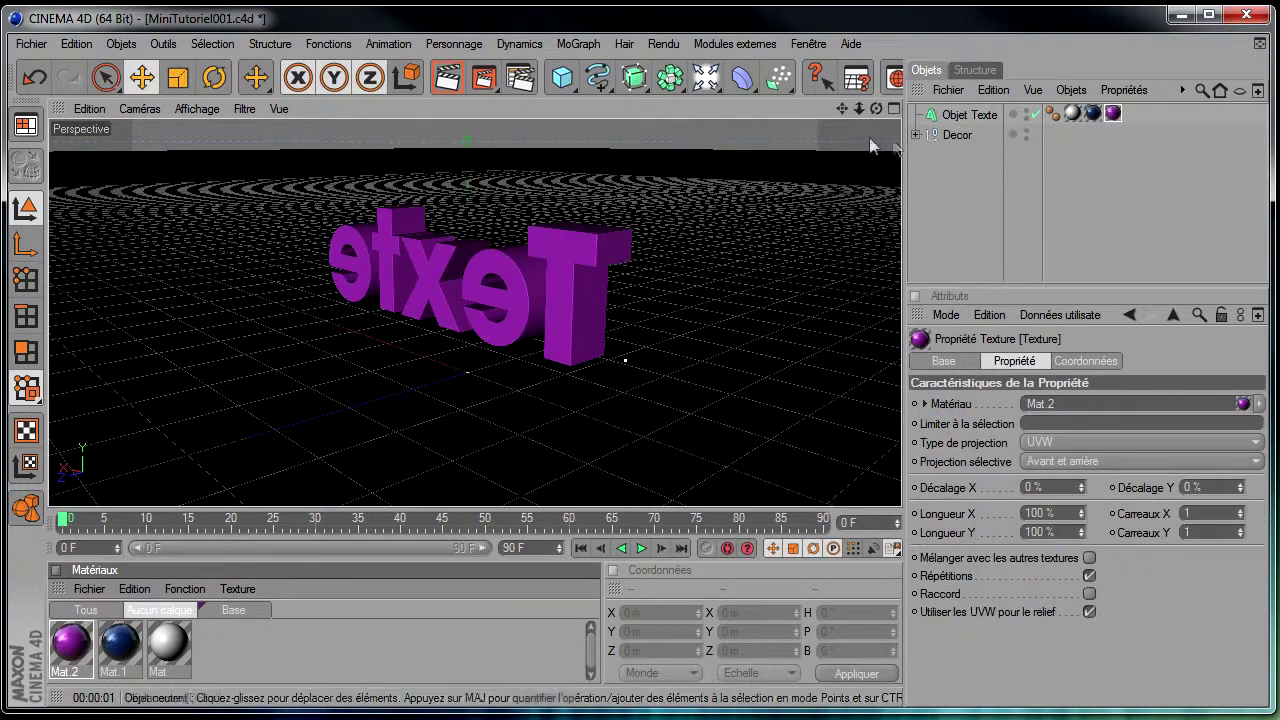
left_click(1112, 114)
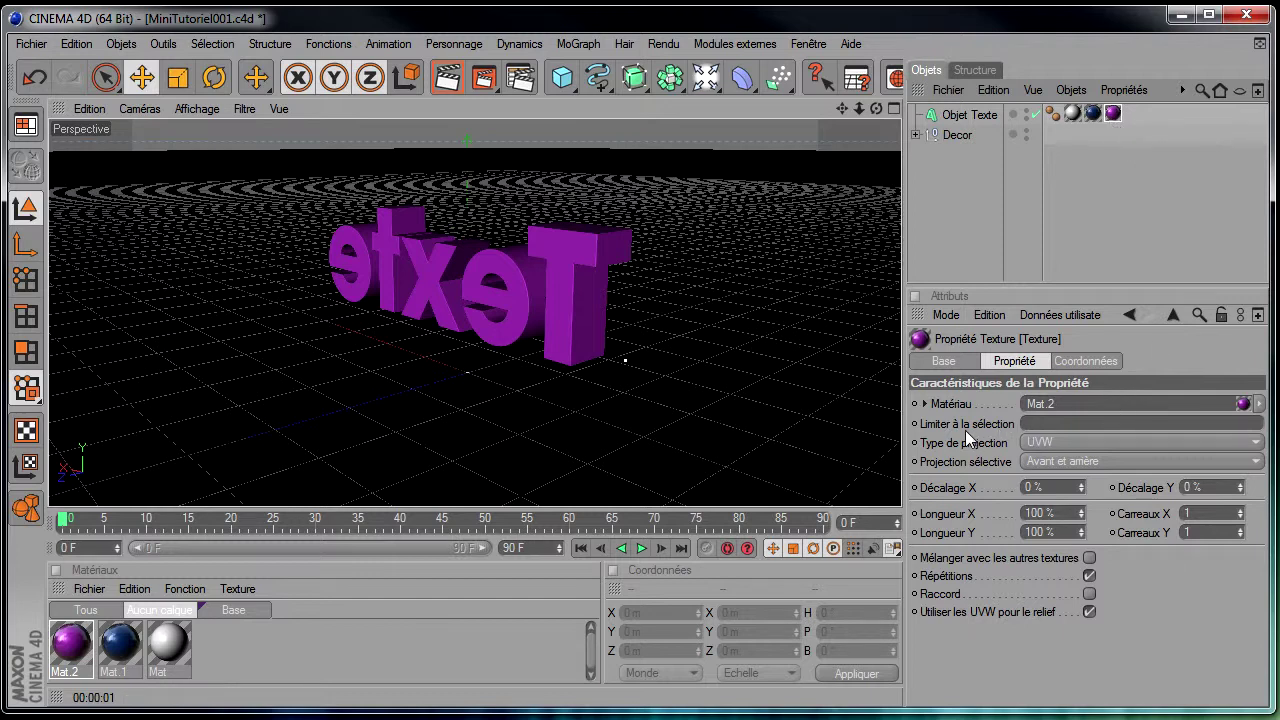
left_click(1044, 424)
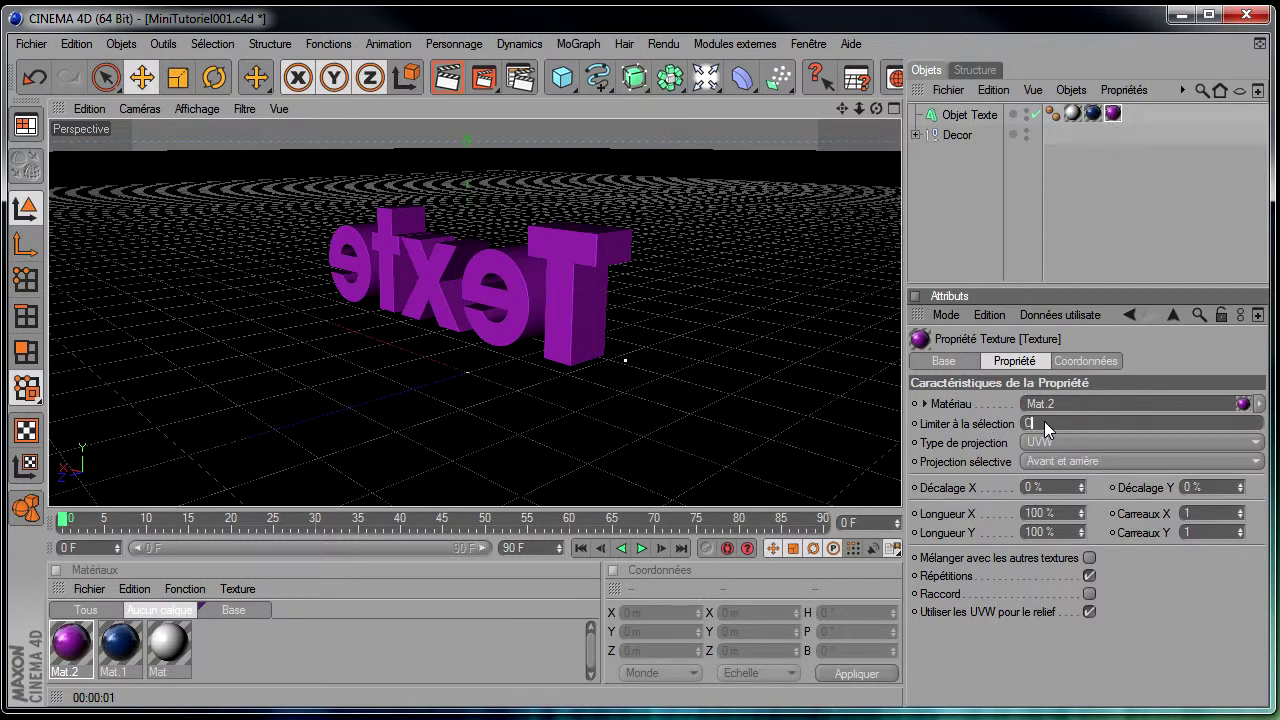
left_click(955, 240)
- Inspect the white texture tag and render the text's front and back to check all three materials
left_click_drag(874, 113, 901, 506)
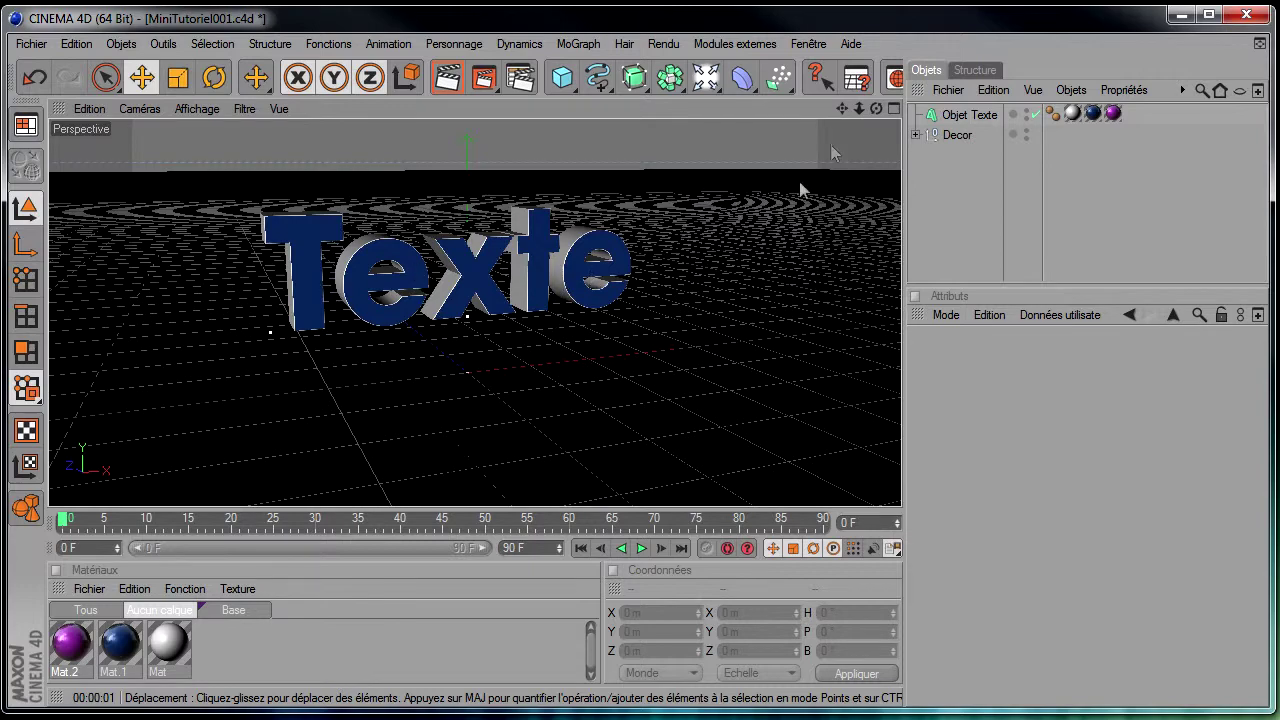
left_click_drag(876, 108, 902, 512)
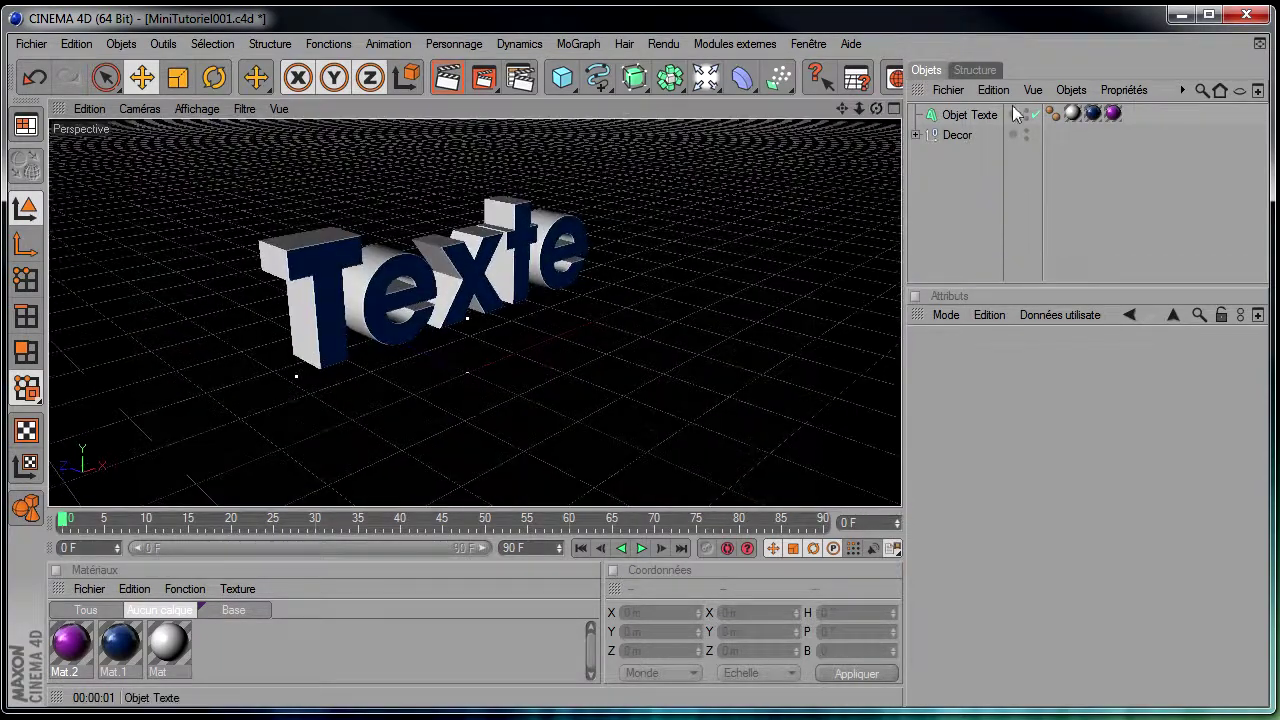
left_click(1072, 113)
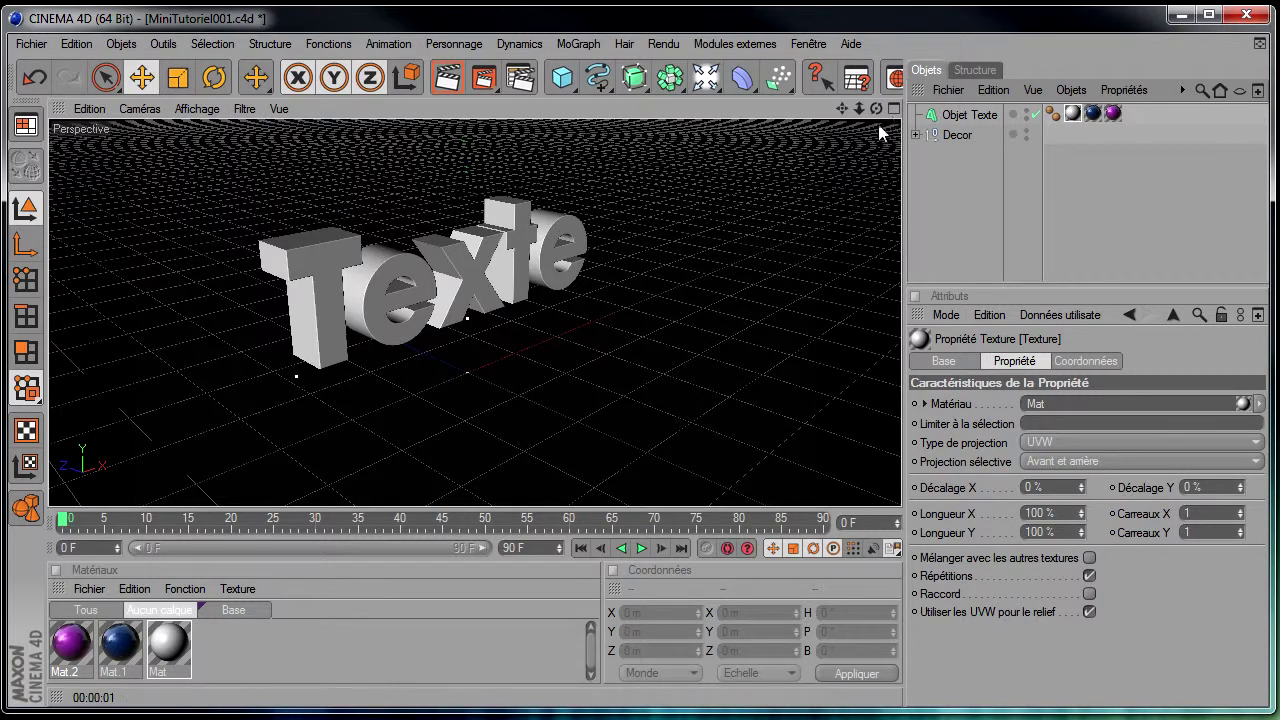
left_click(928, 205)
left_click(461, 78)
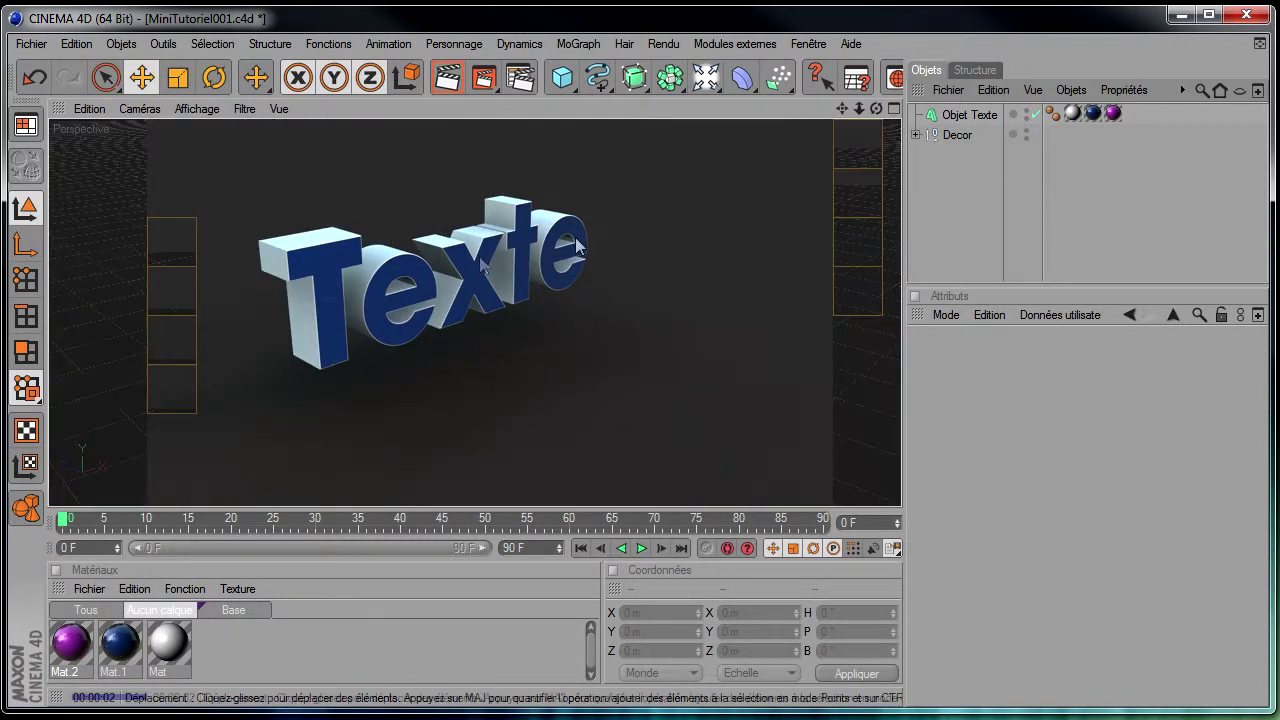
mouse_move(877, 107)
left_mouse_down()
mouse_move(901, 506)
mouse_move(877, 108)
left_mouse_up()
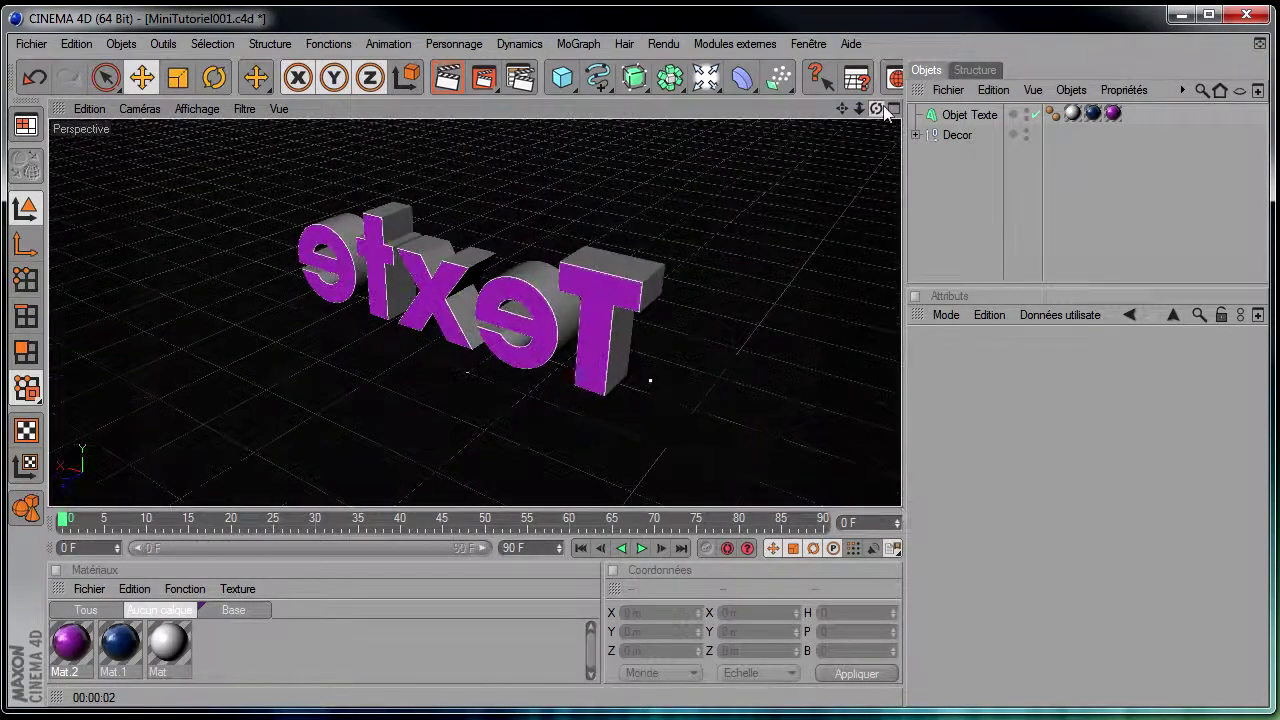
left_click(452, 79)
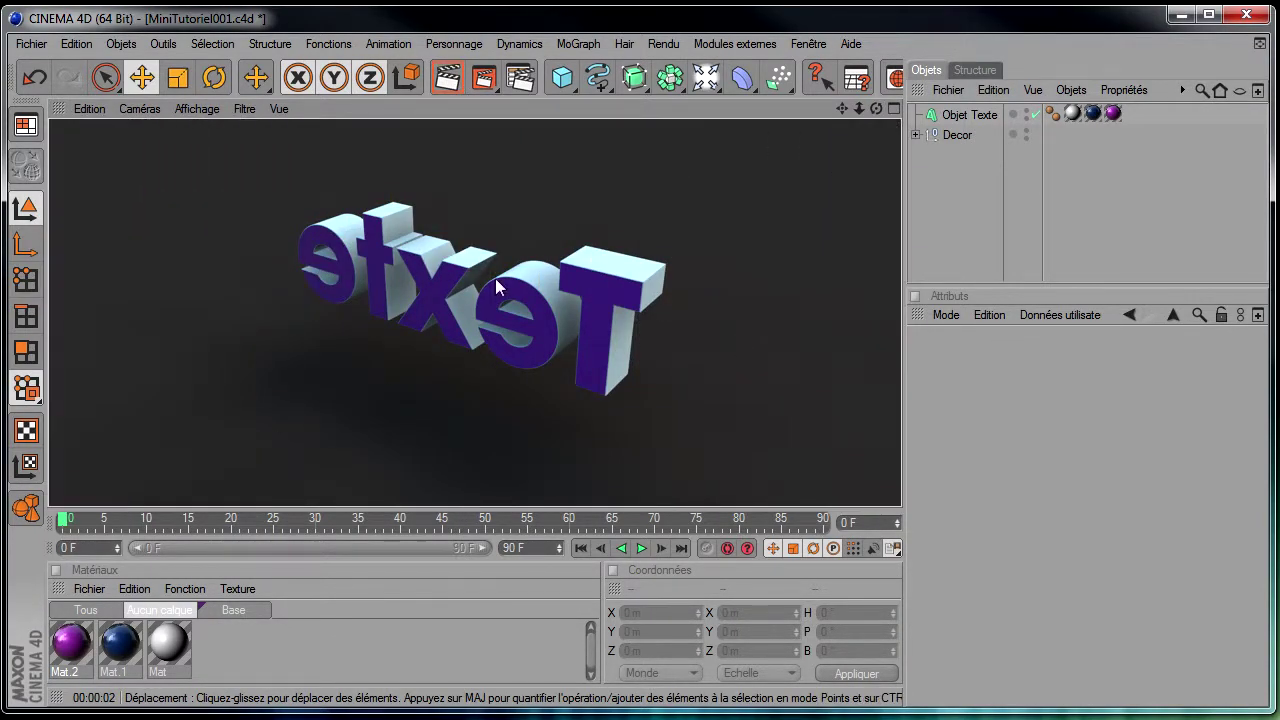
- Review the selection restrictions of the purple and blue texture tags with the text seen from the front
left_click_drag(877, 109, 901, 506)
left_click(1113, 113)
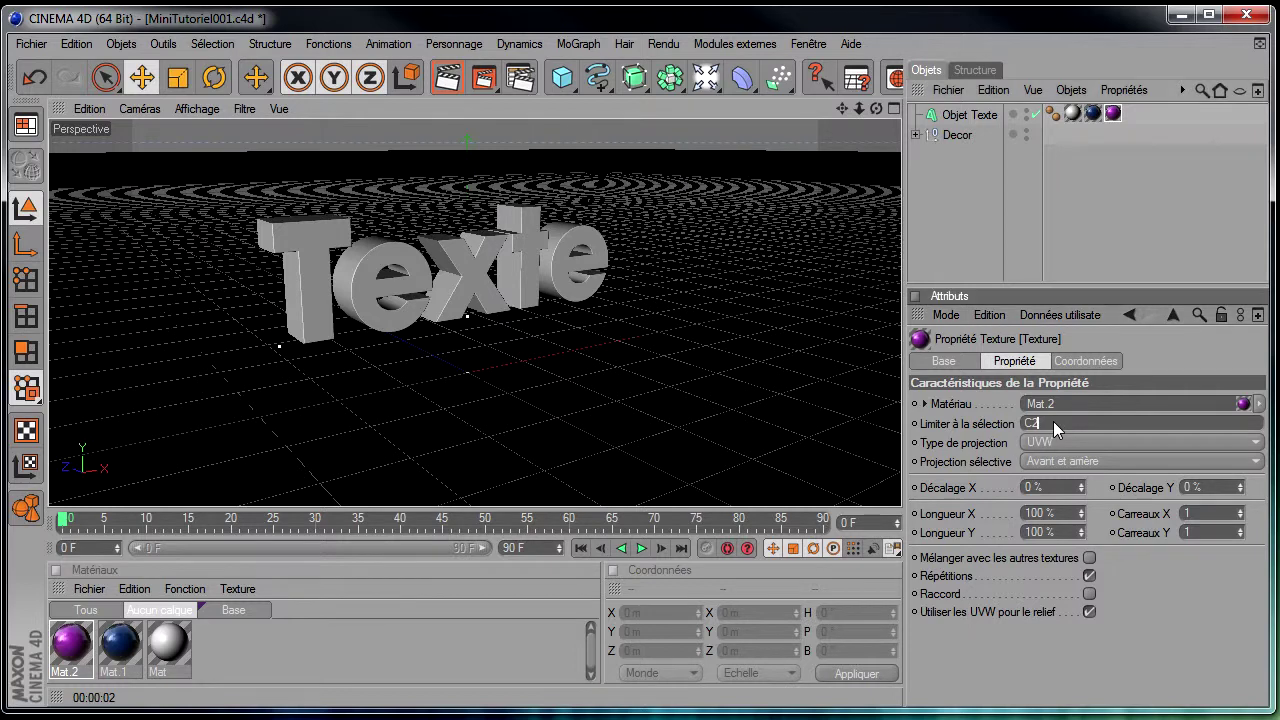
left_click(1093, 113)
left_click(1043, 421)
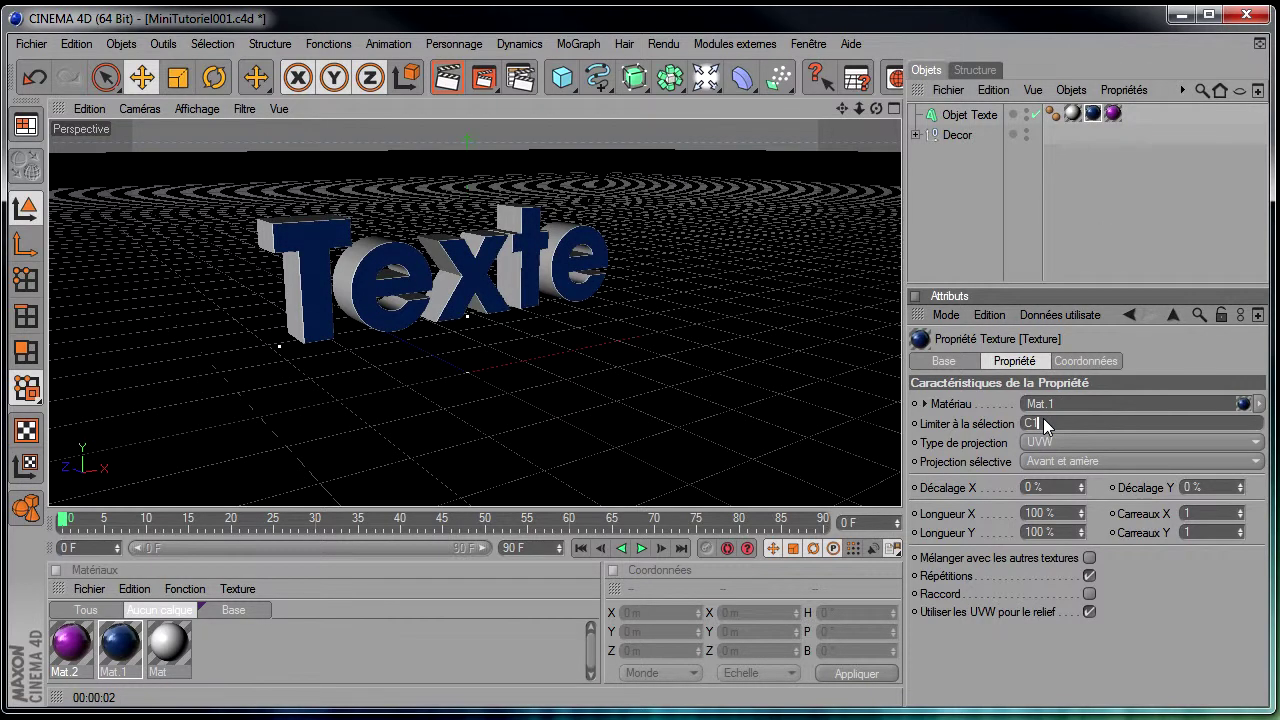